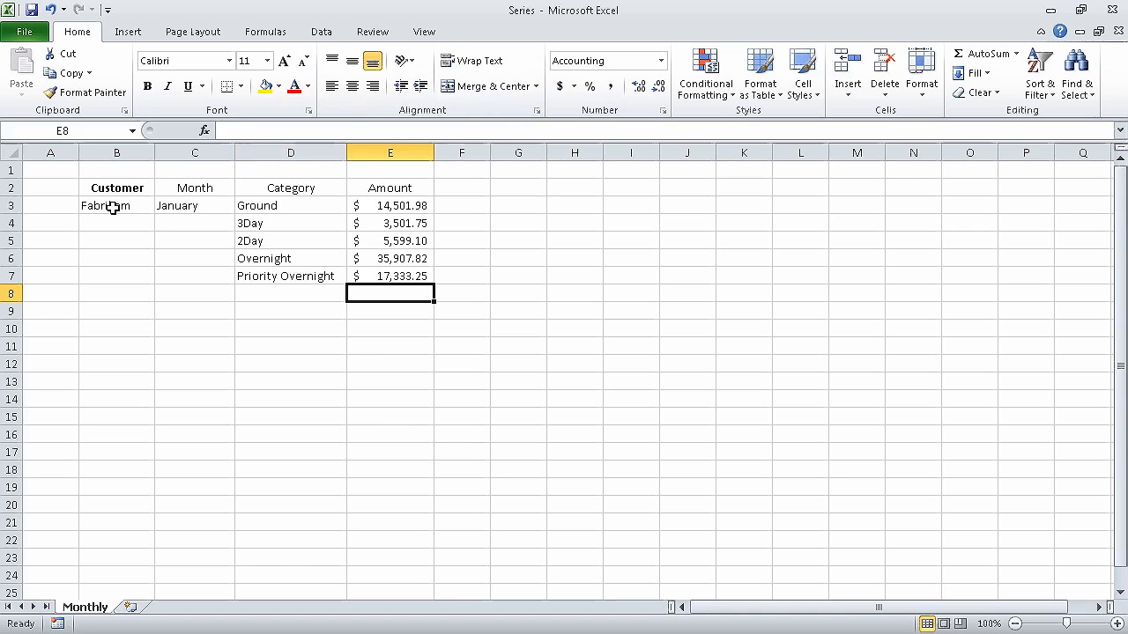
Step: Fill Fabrikam from B3 down to B7 and copy January from C3 down to C7
click(112, 206)
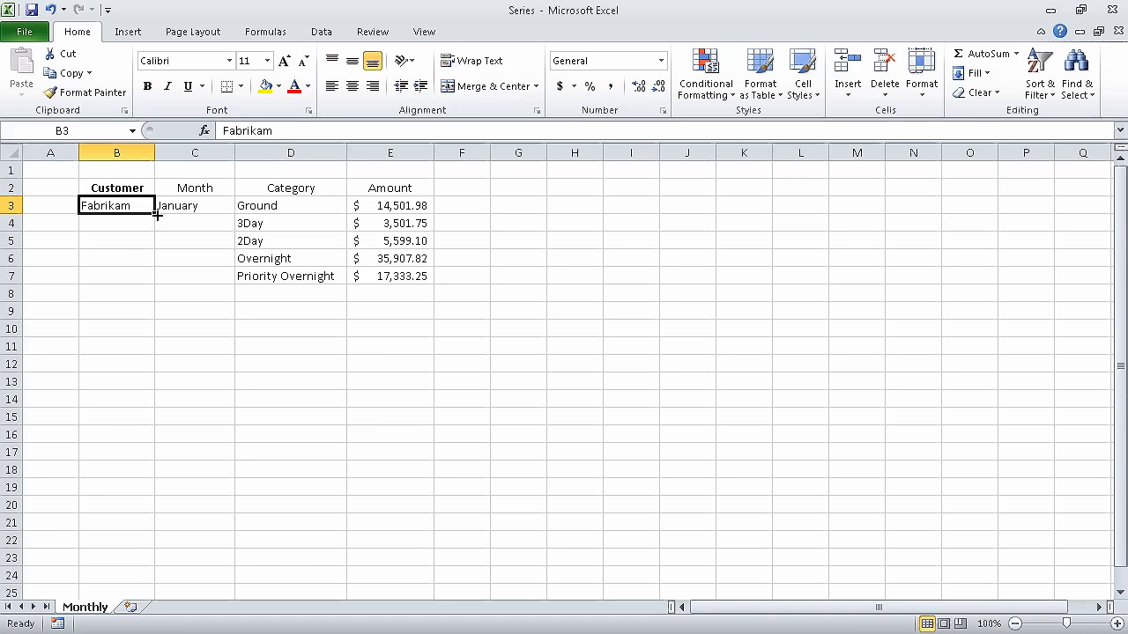
drag(156, 215, 147, 277)
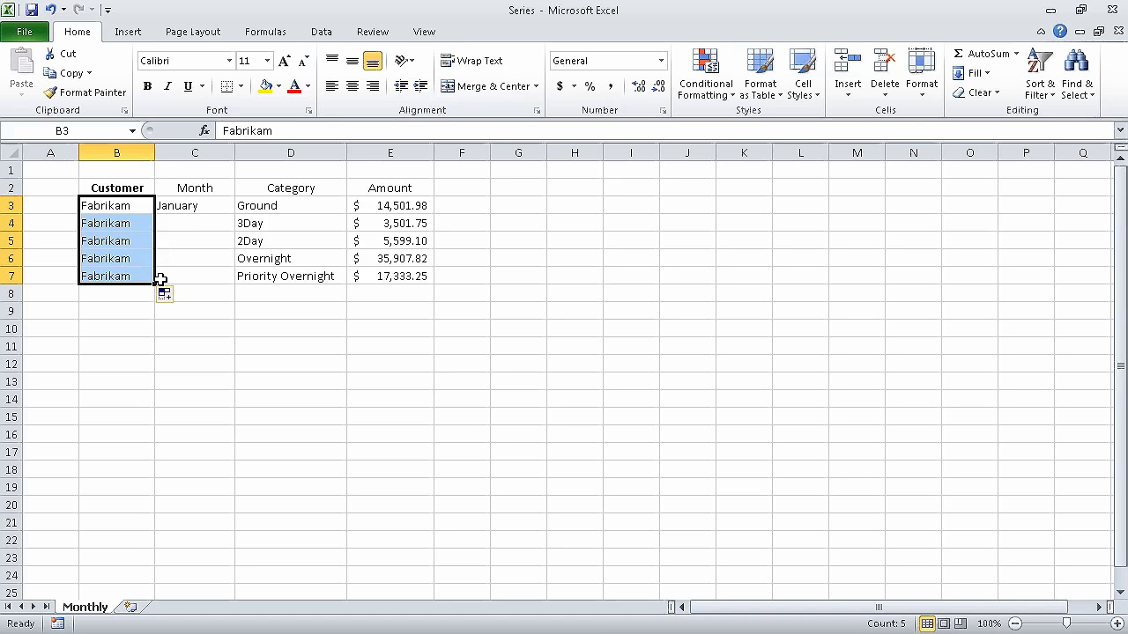
click(185, 206)
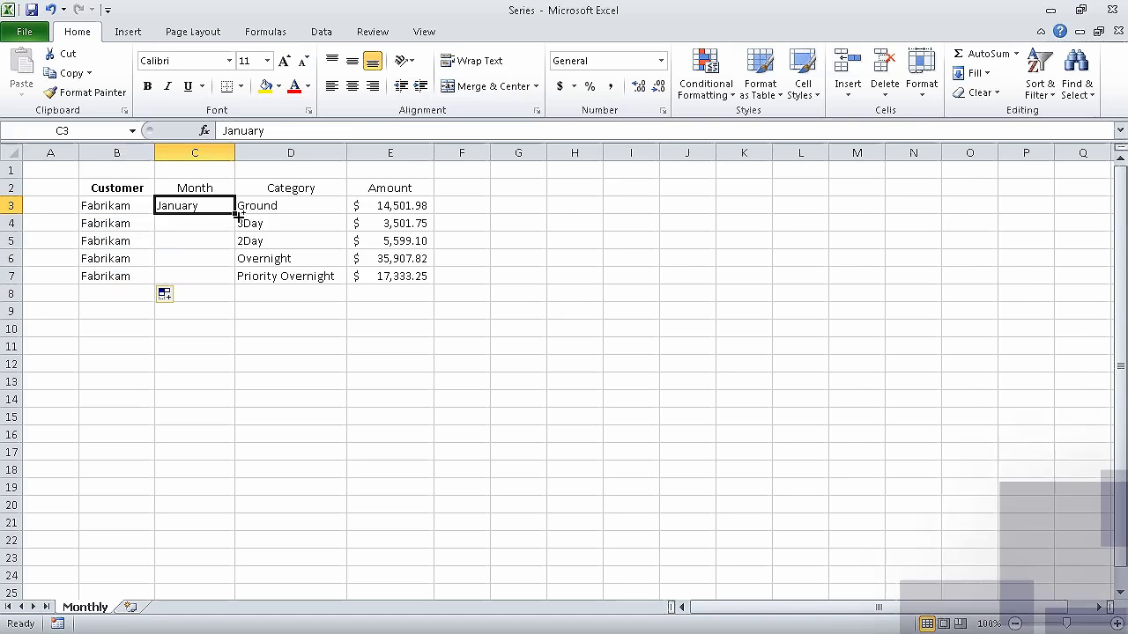
drag(237, 215, 234, 285)
click(216, 276)
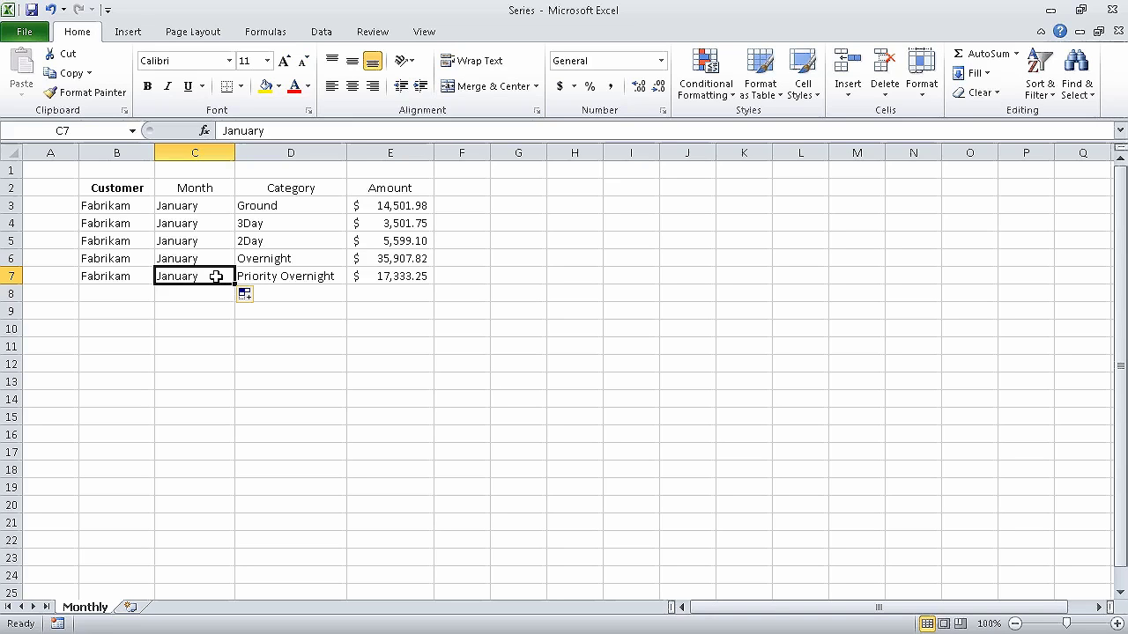
Step: Start a new record in row 8 with customer Fabrikam and month February
click(113, 291)
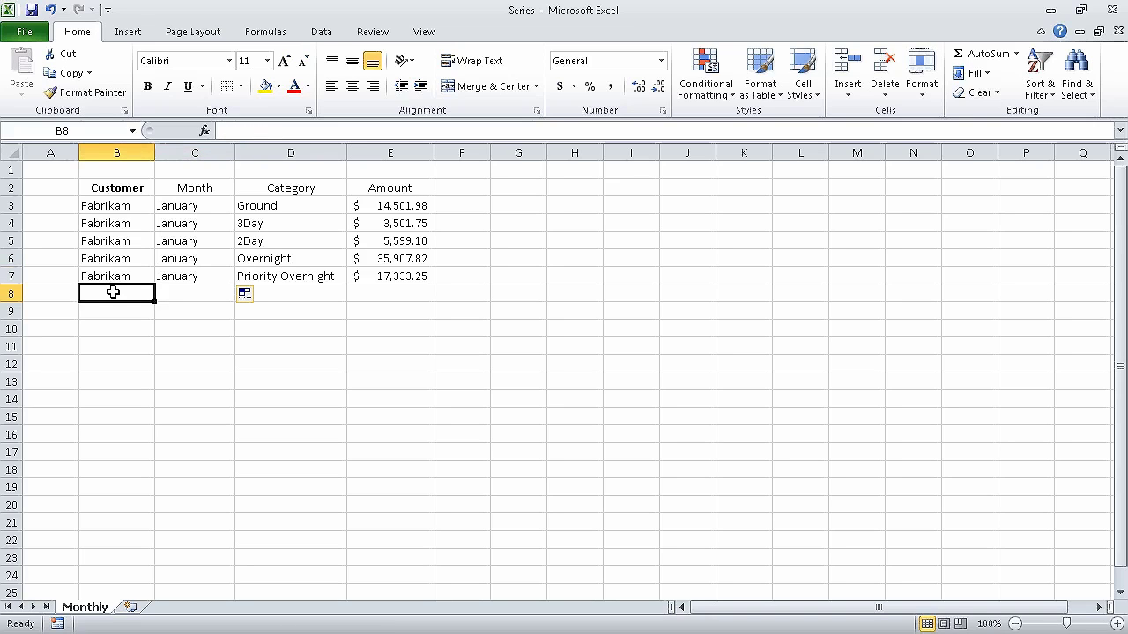
text(Fabrikam)
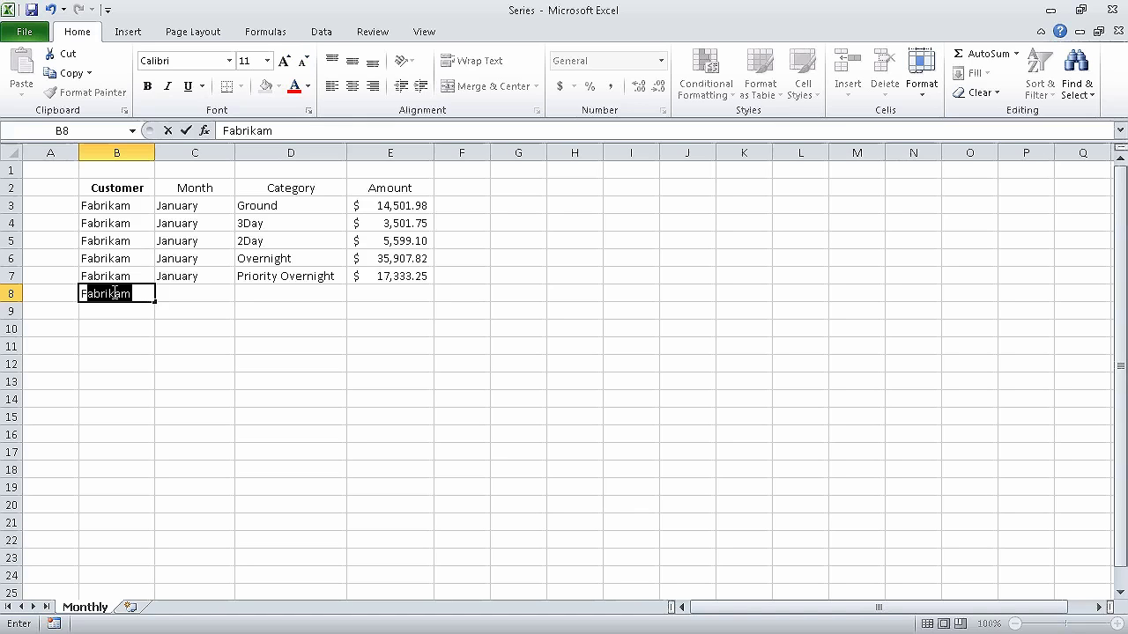
key(Tab)
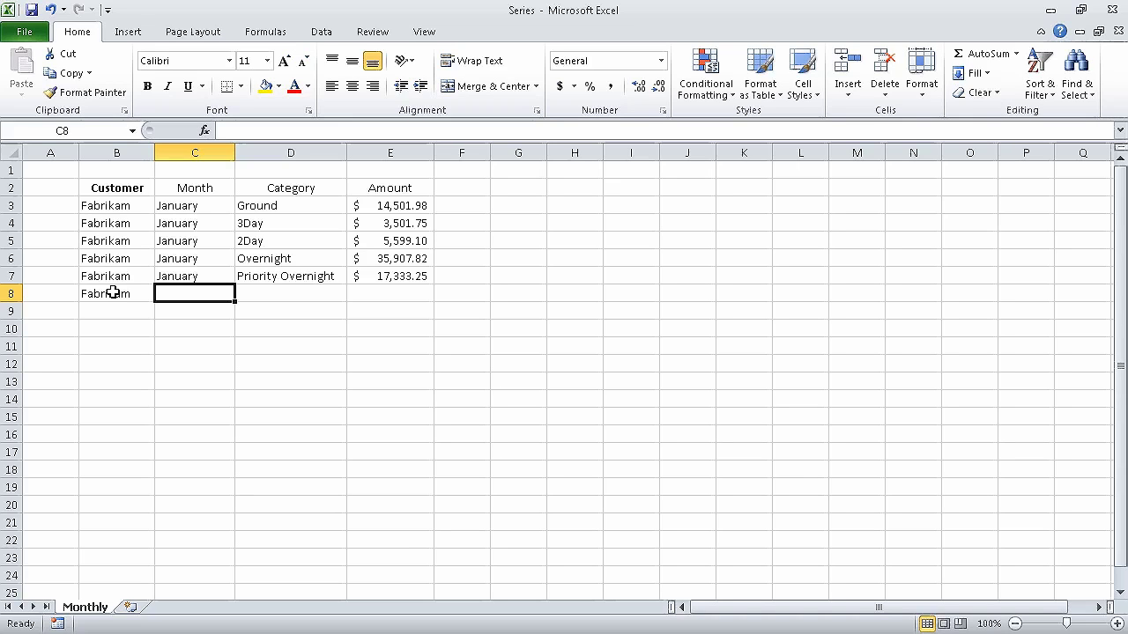
text(February)
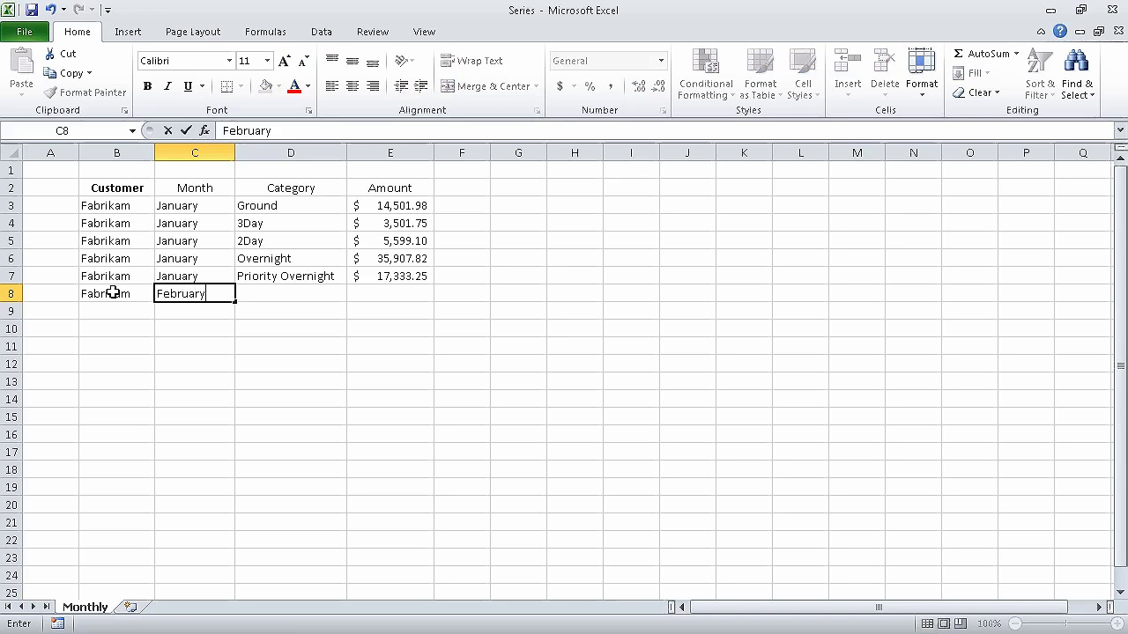
key(Tab)
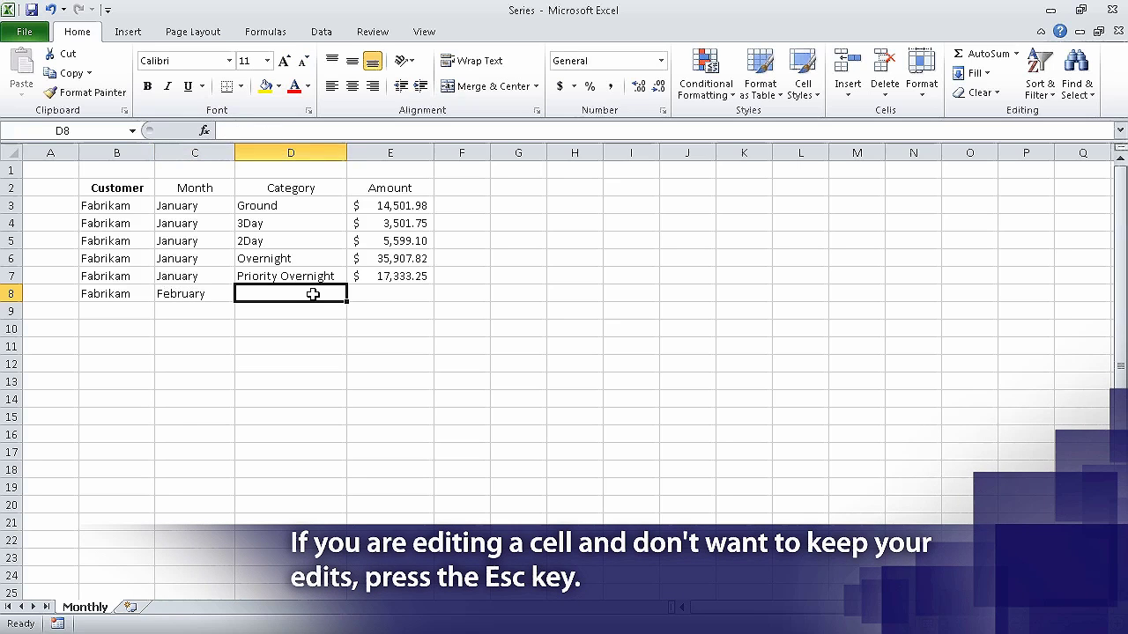
Step: Complete row 8 by choosing 2Day from the column's existing entries as category and entering 11802.14 as amount
right_click(314, 295)
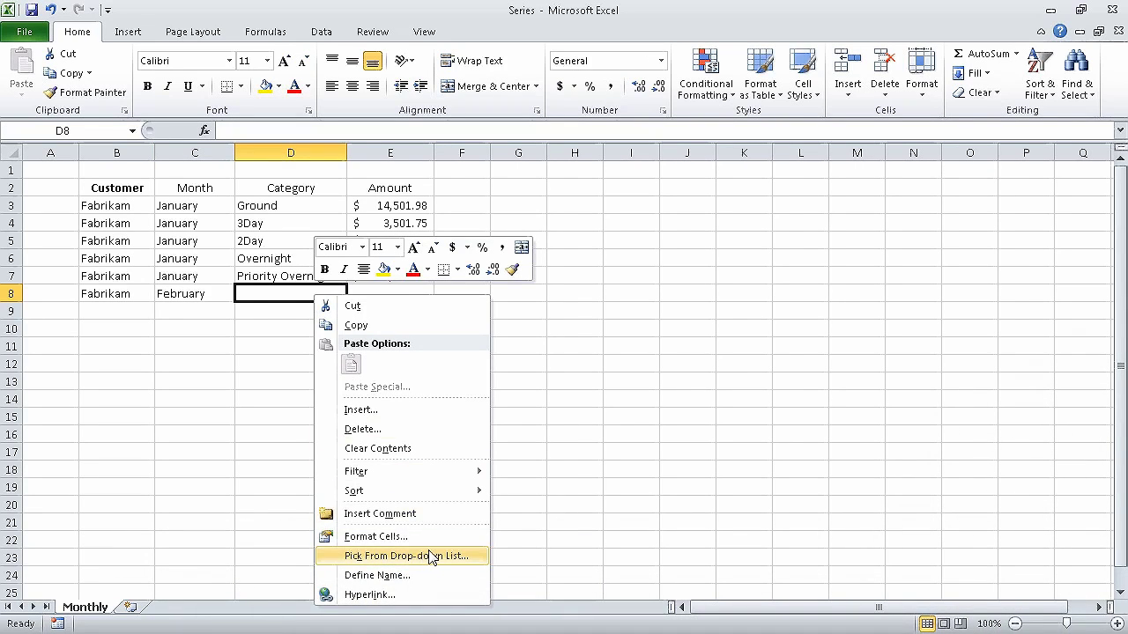
click(431, 557)
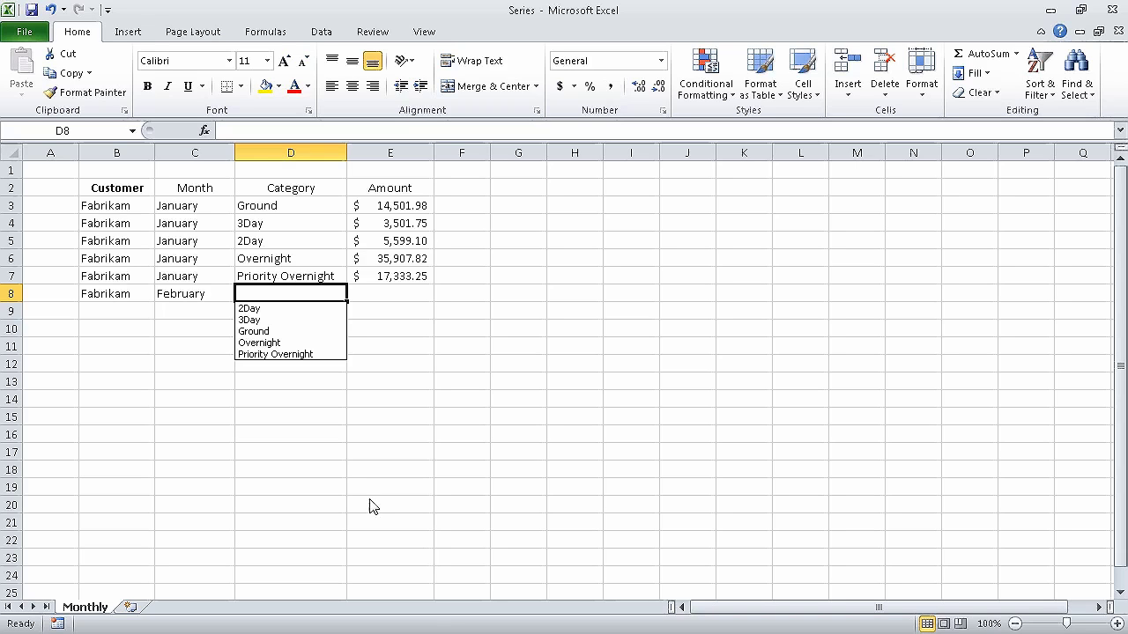
click(276, 310)
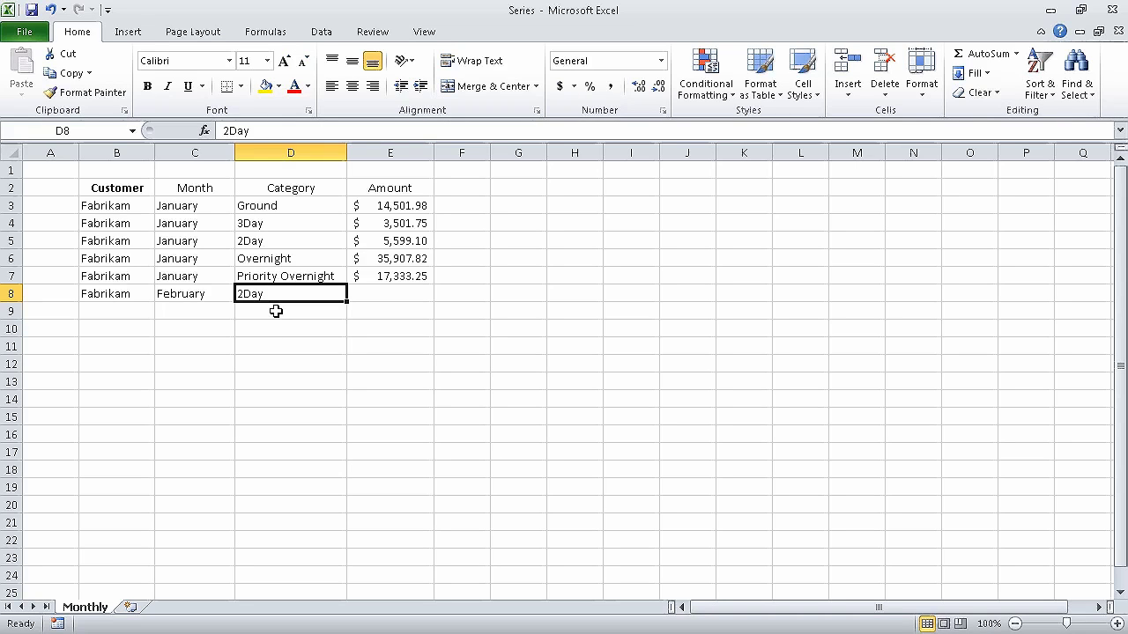
click(368, 288)
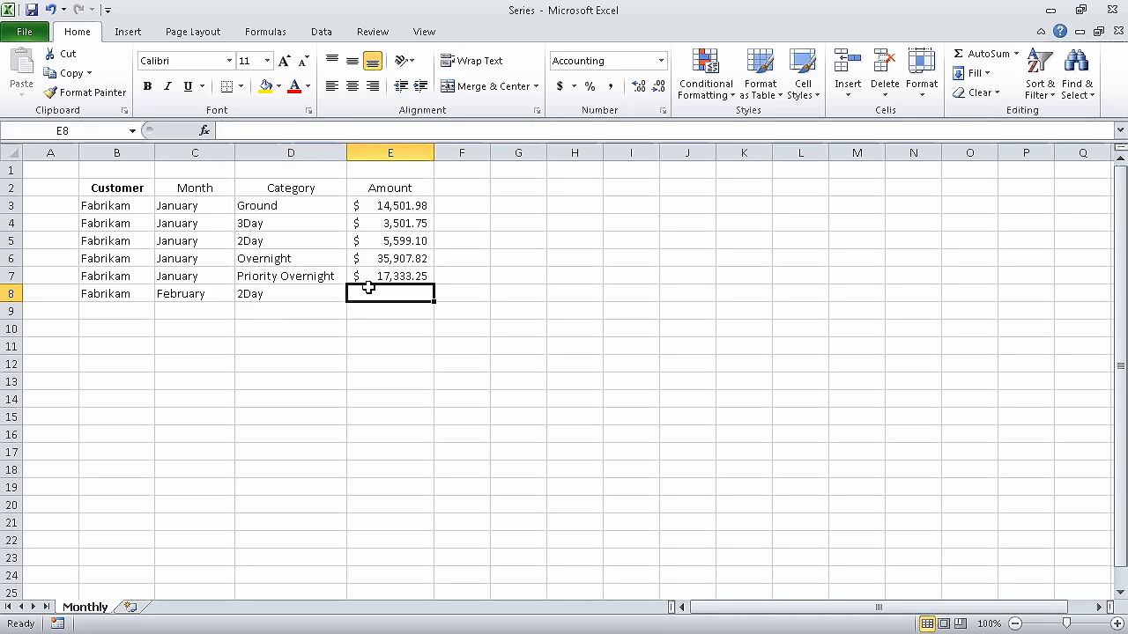
text(118)
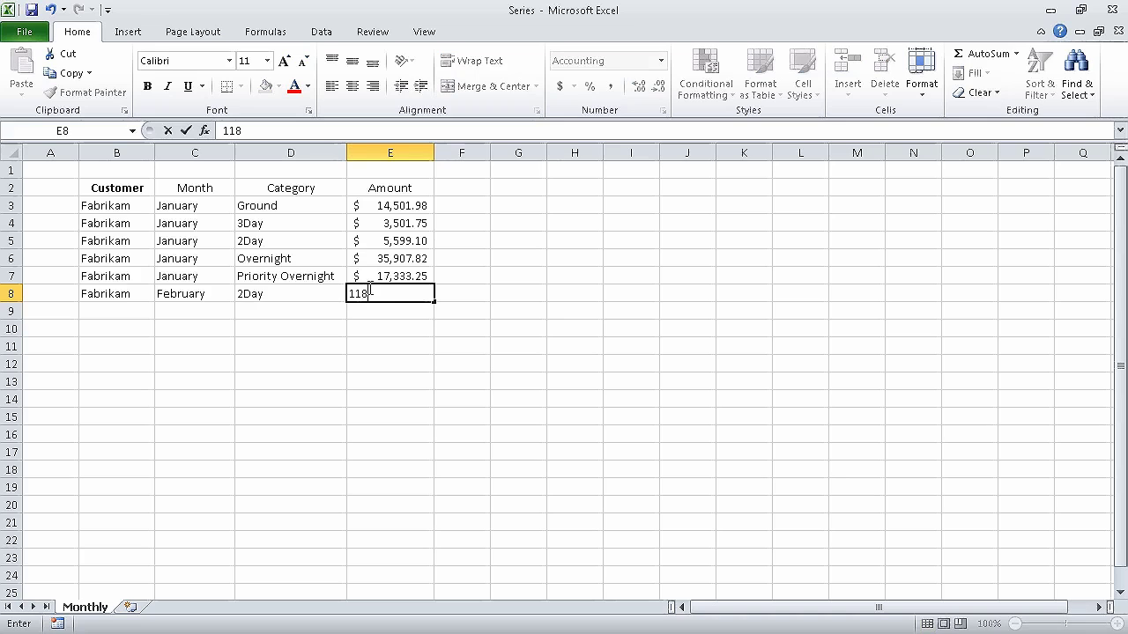
text(02.14)
key(Return)
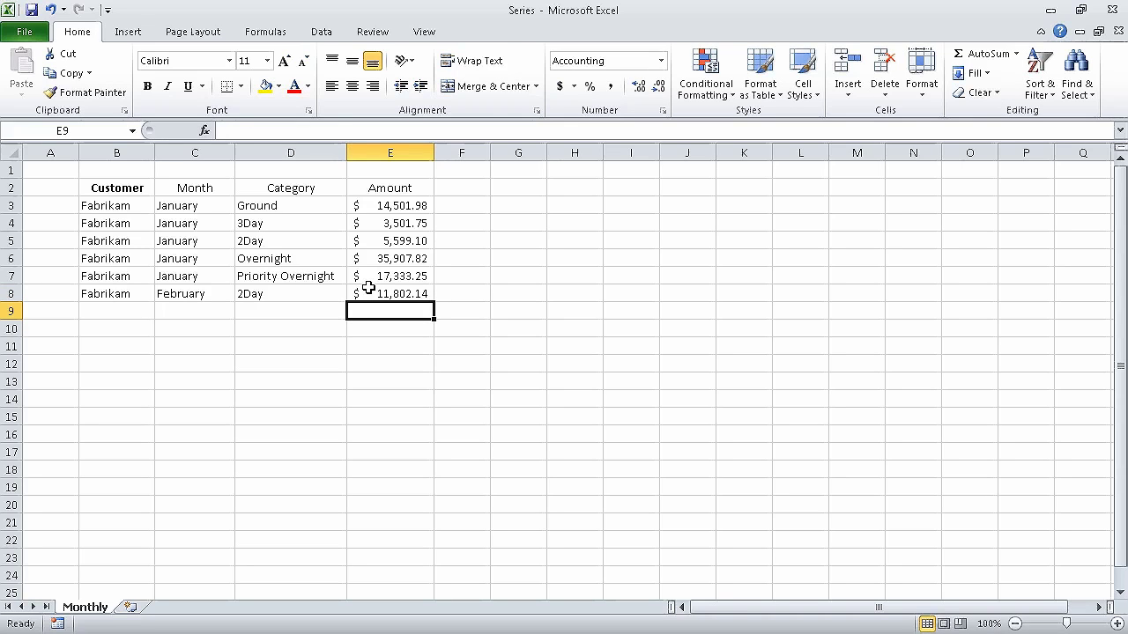
Step: Extend only the formatting of the Customer header in B2 across C2:E2 using Auto Fill, keeping the original header texts
click(120, 190)
drag(157, 199, 403, 188)
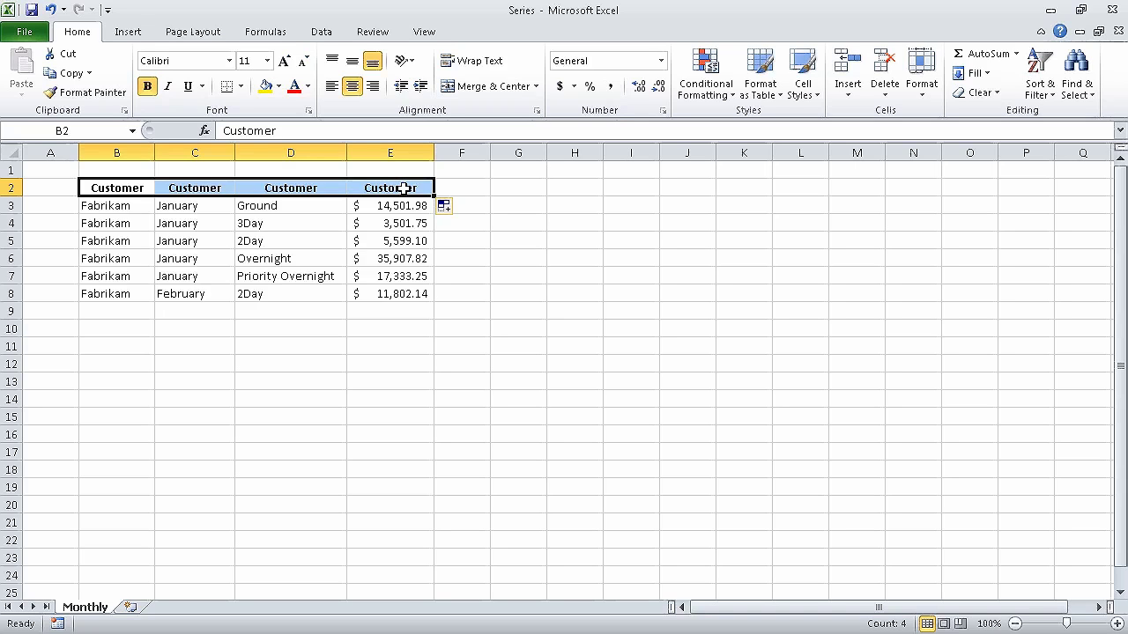
click(455, 212)
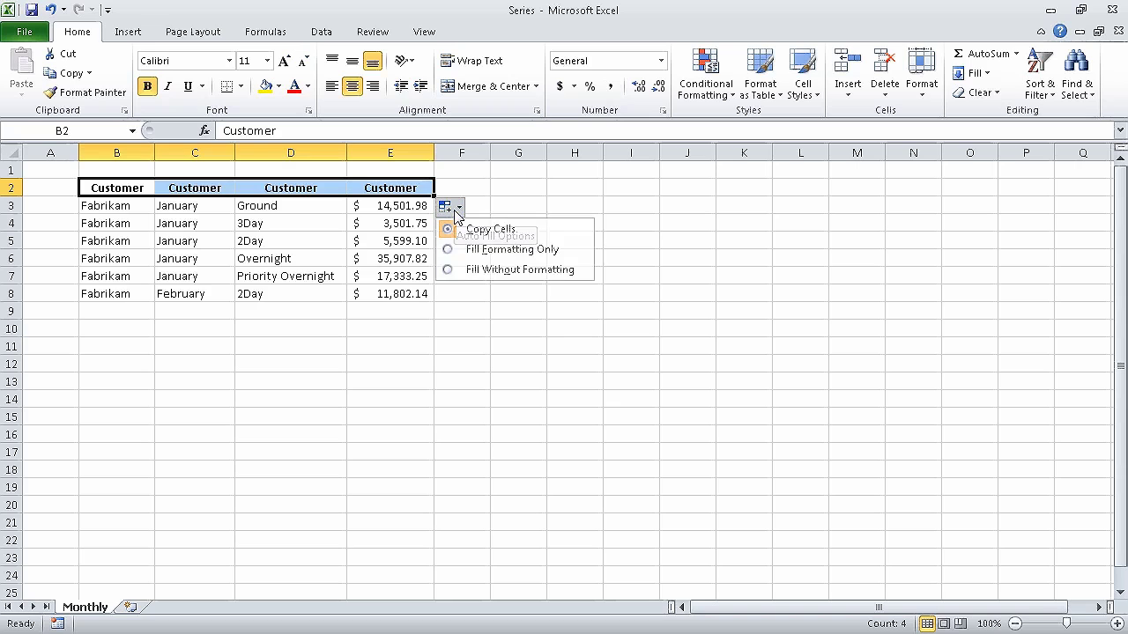
click(535, 250)
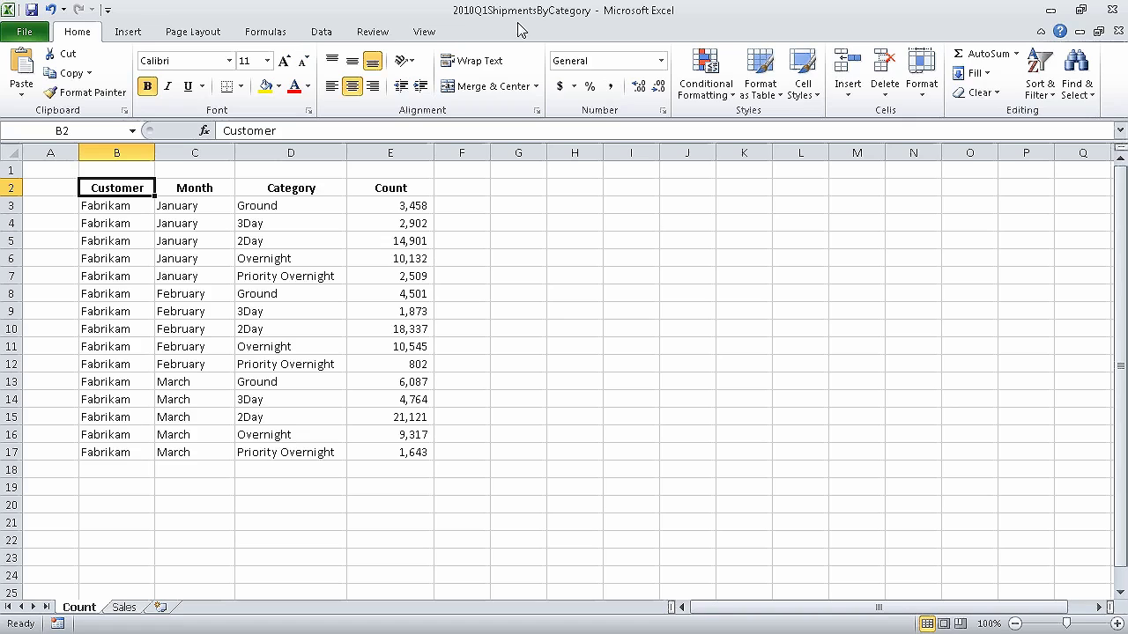
Step: Copy the Customer, Month and Category headers from the Count sheet to B2 of the Sales sheet, keeping source formatting
drag(121, 188, 281, 185)
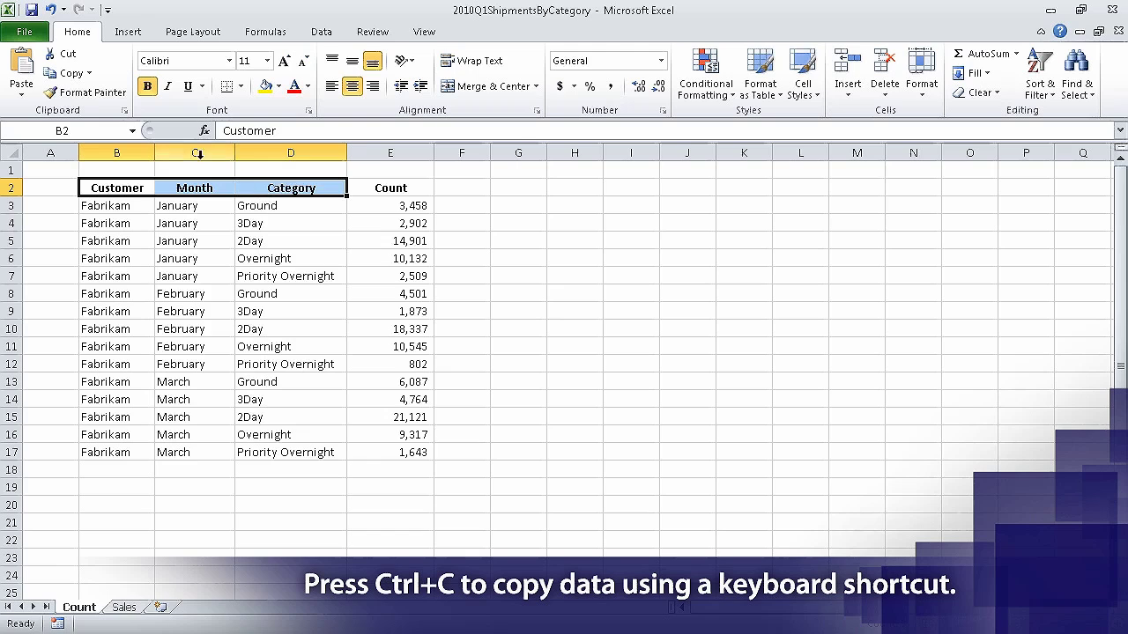
click(74, 77)
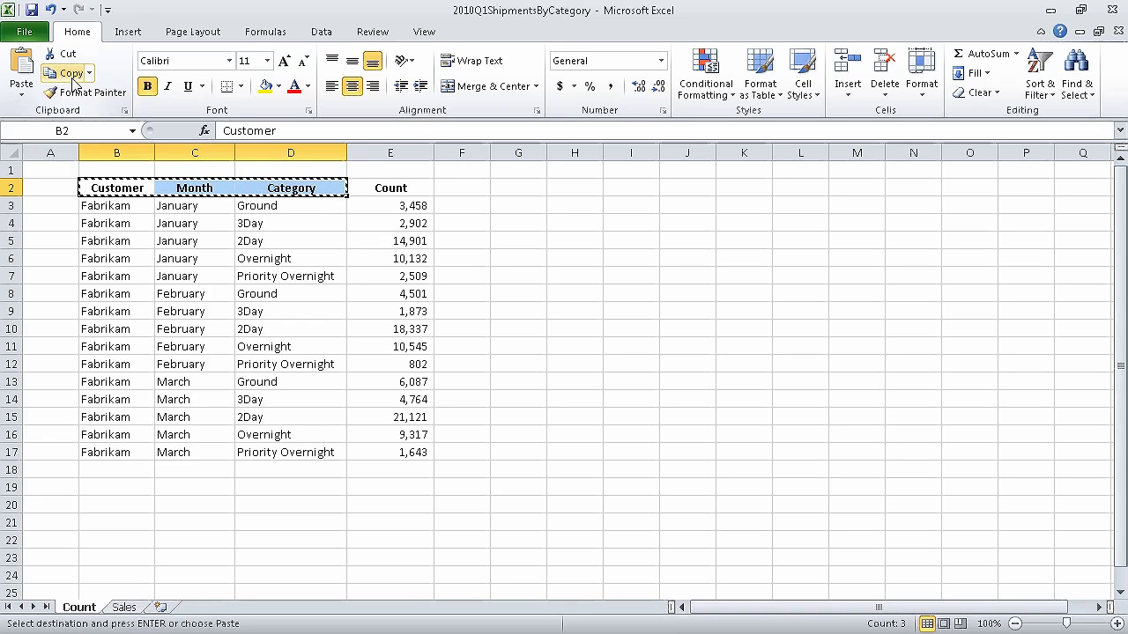
click(128, 609)
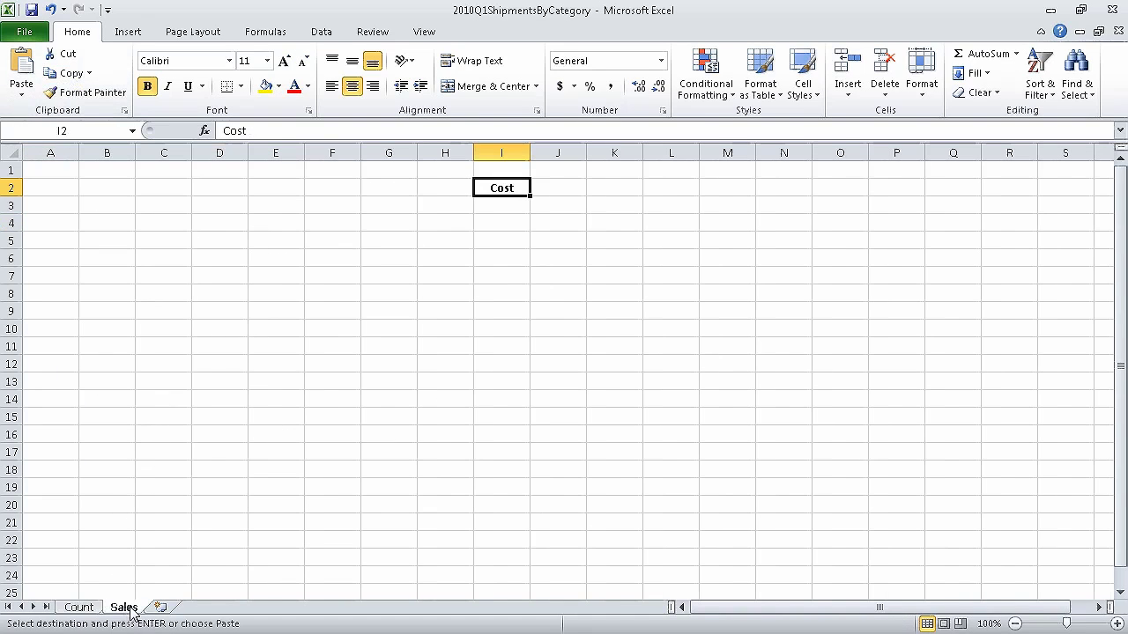
click(126, 189)
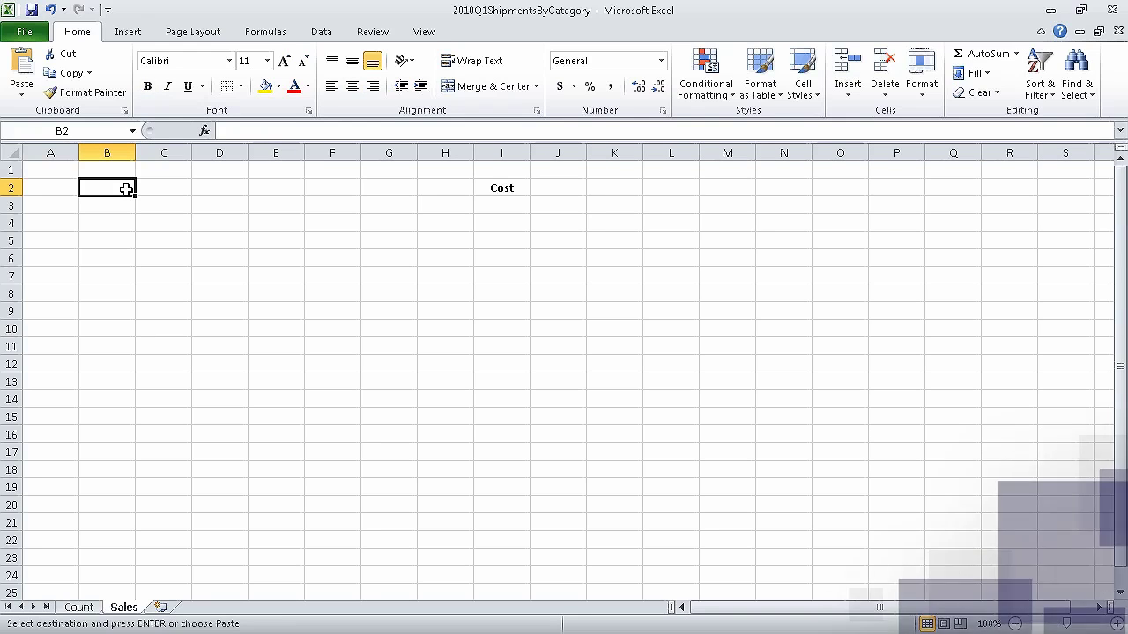
click(25, 97)
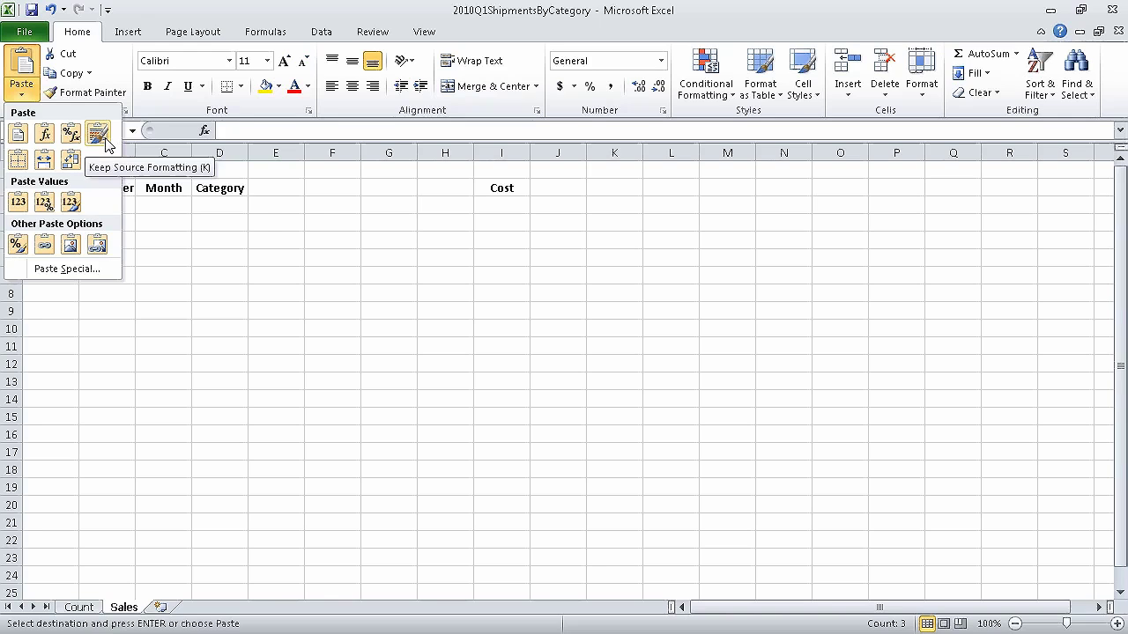
click(104, 139)
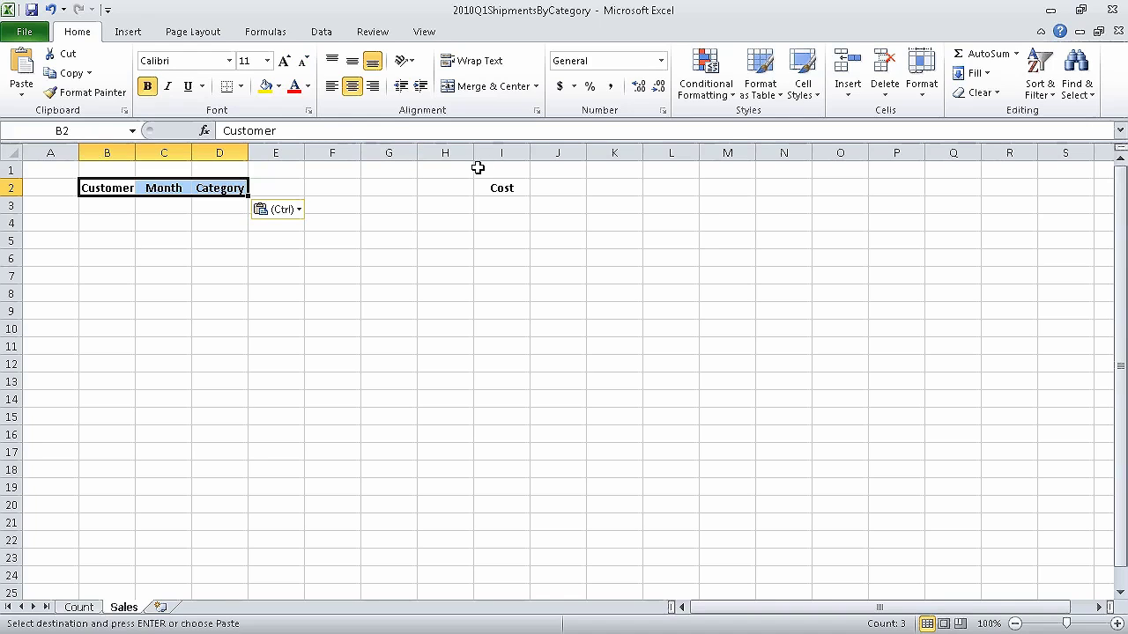
Step: Move the Cost column from column I to column E on the Sales sheet by cutting and pasting it
right_click(502, 154)
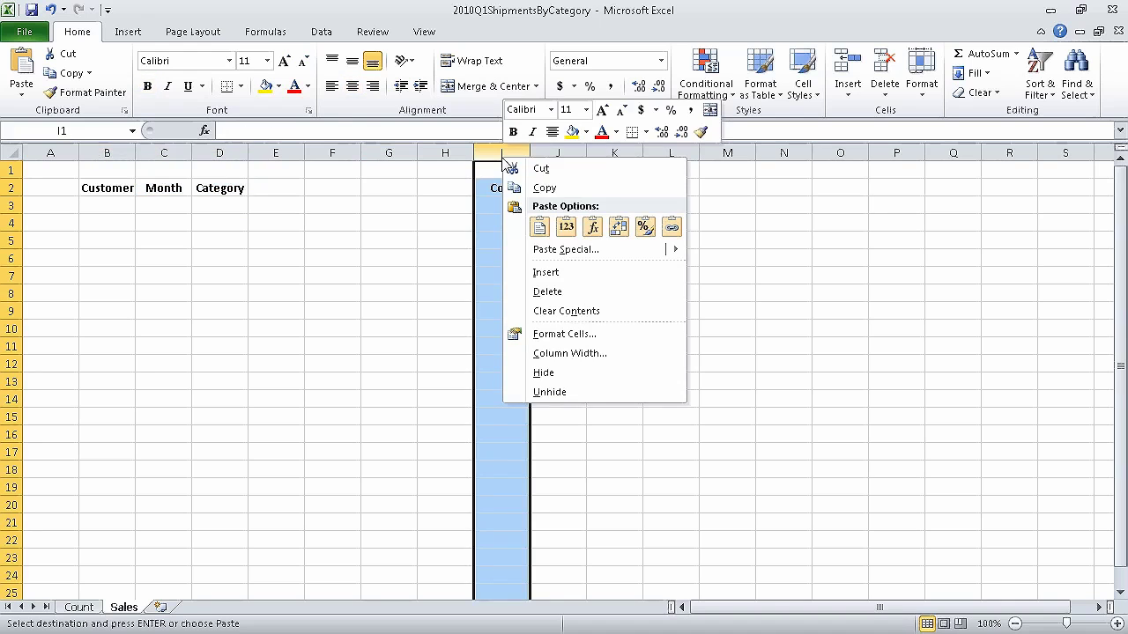
click(568, 170)
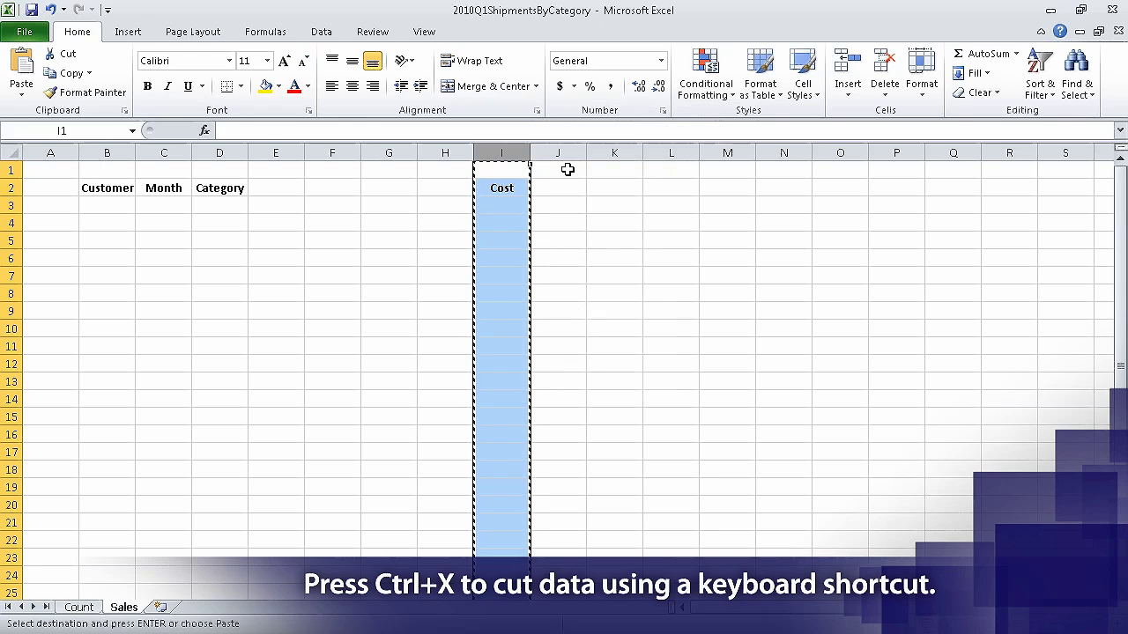
right_click(274, 147)
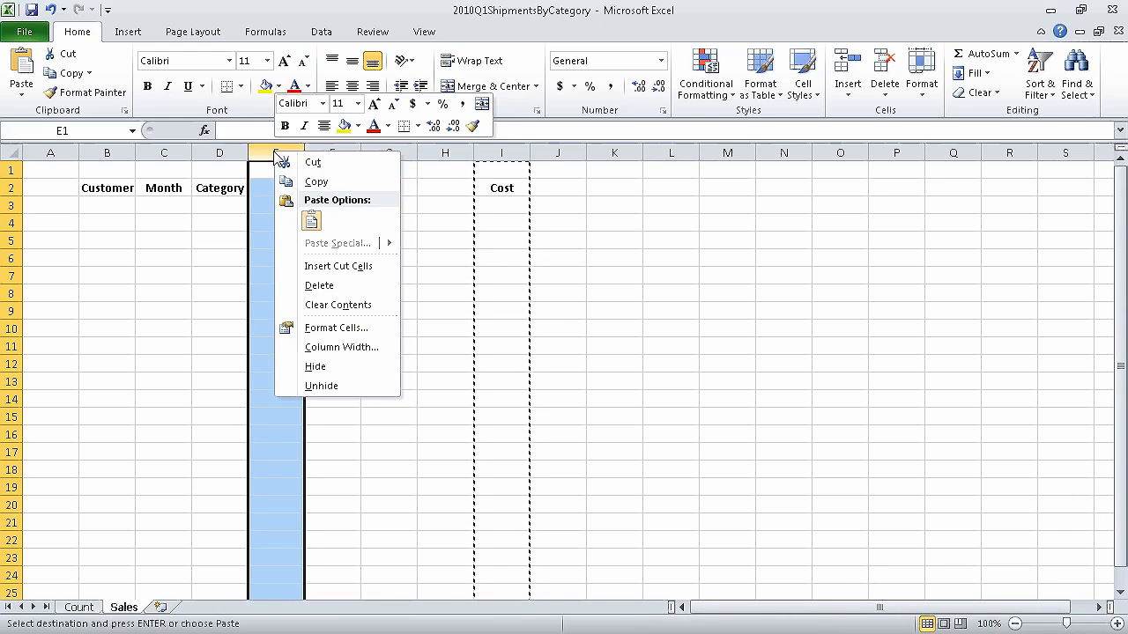
click(314, 221)
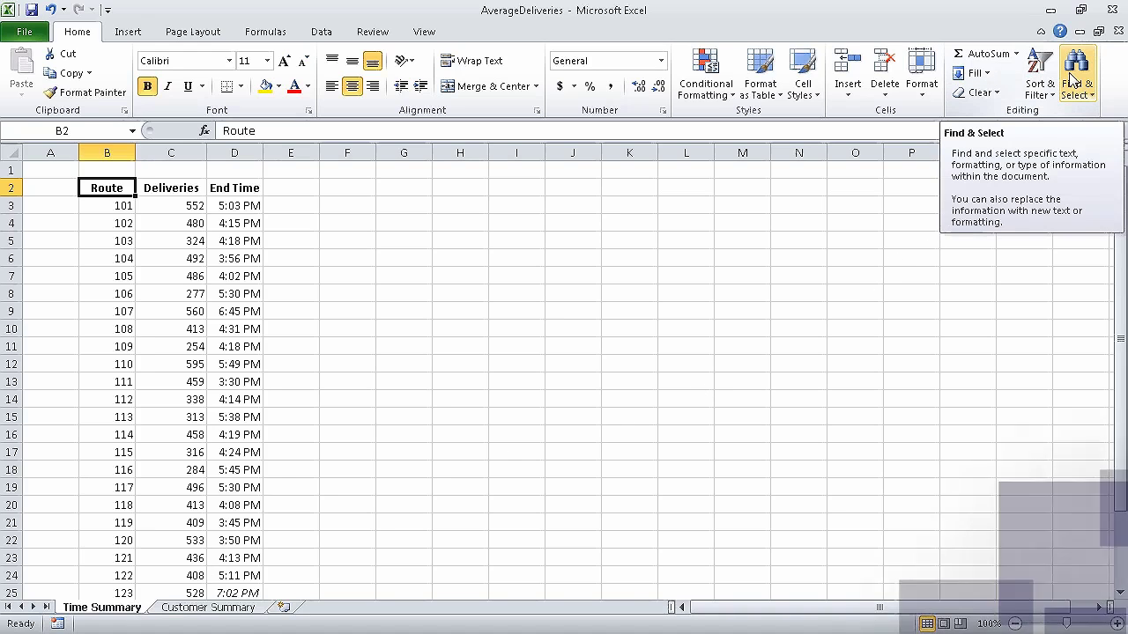
Step: Find the value 114 in the Time Summary sheet of the AverageDeliveries workbook
click(1074, 79)
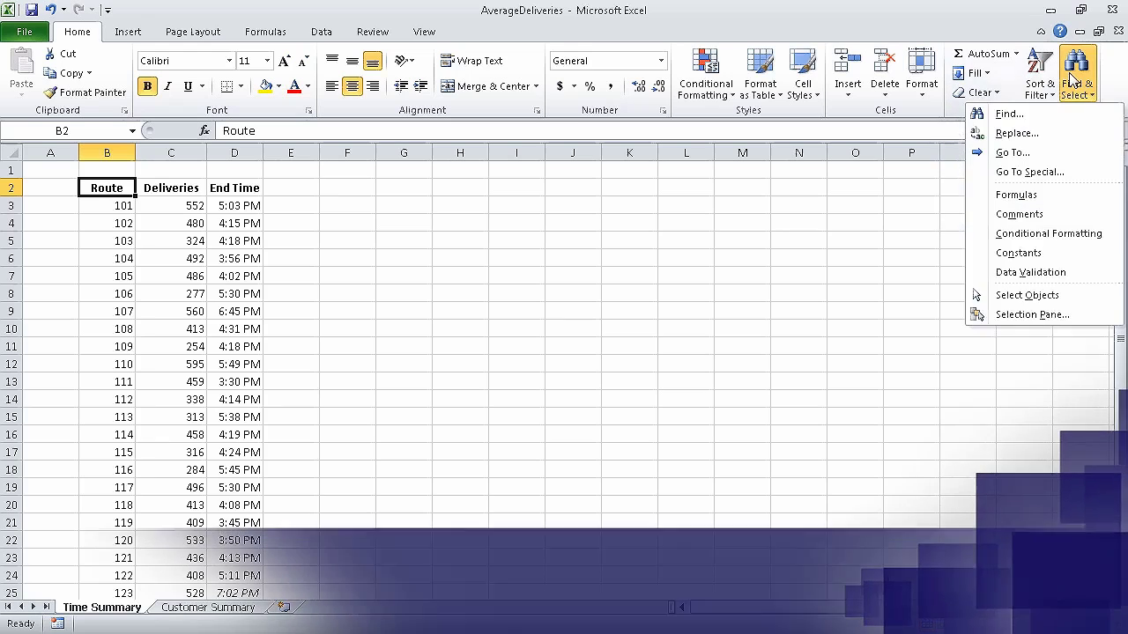
click(1040, 117)
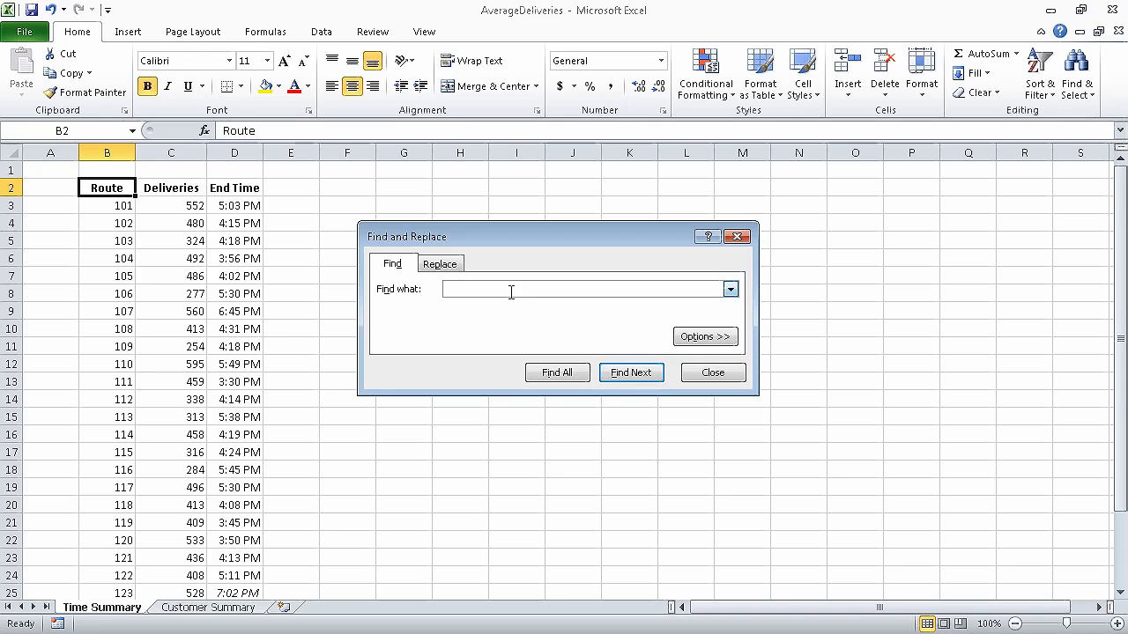
text(4)
click(633, 375)
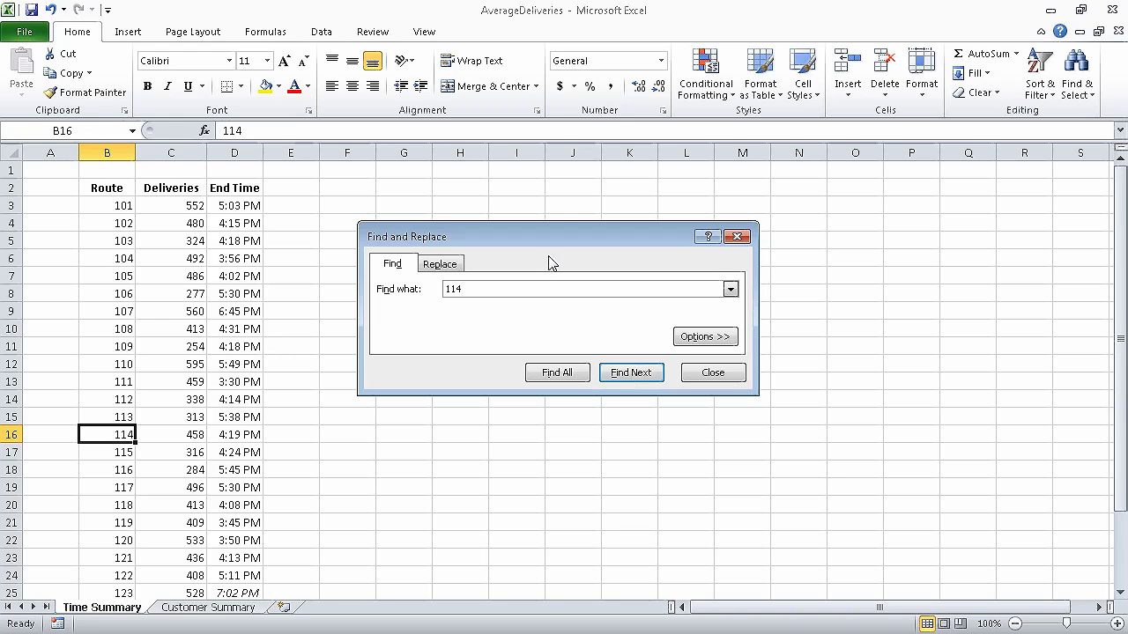
Step: Find the next cell with italic font formatting on the Time Summary sheet, leaving the search text empty
drag(474, 289, 438, 289)
key(BackSpace)
click(709, 340)
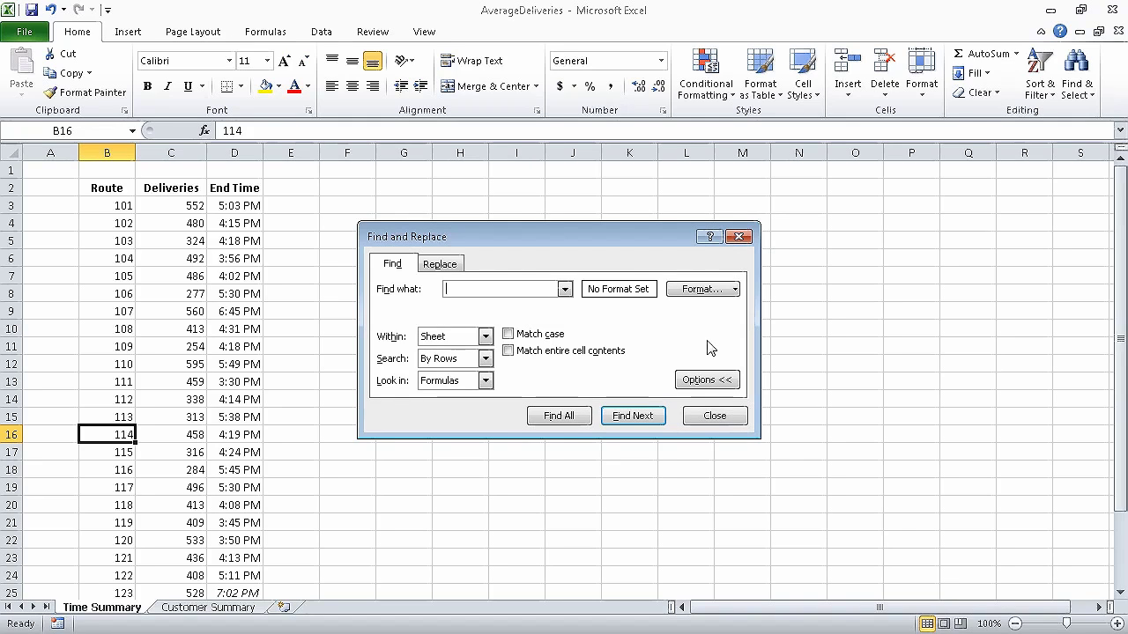
click(698, 289)
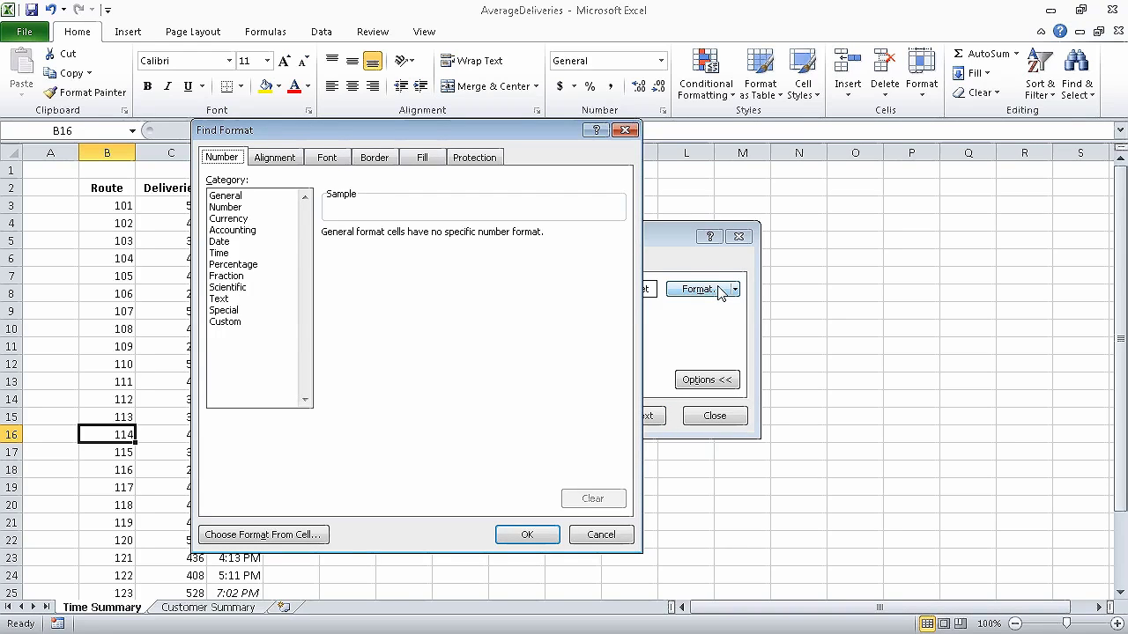
click(324, 164)
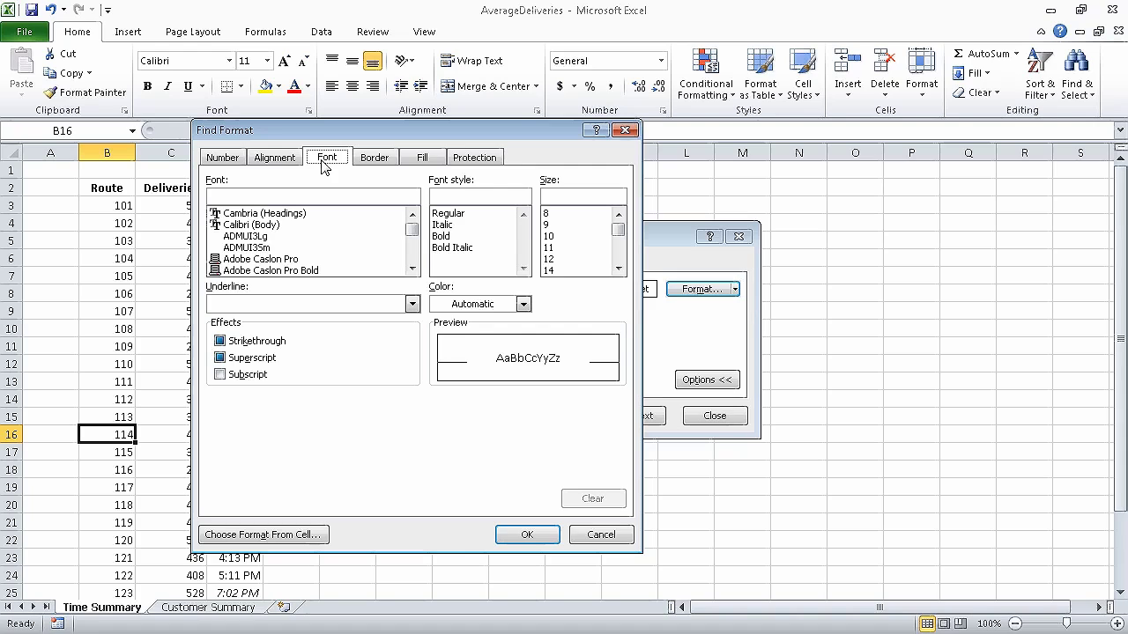
click(441, 225)
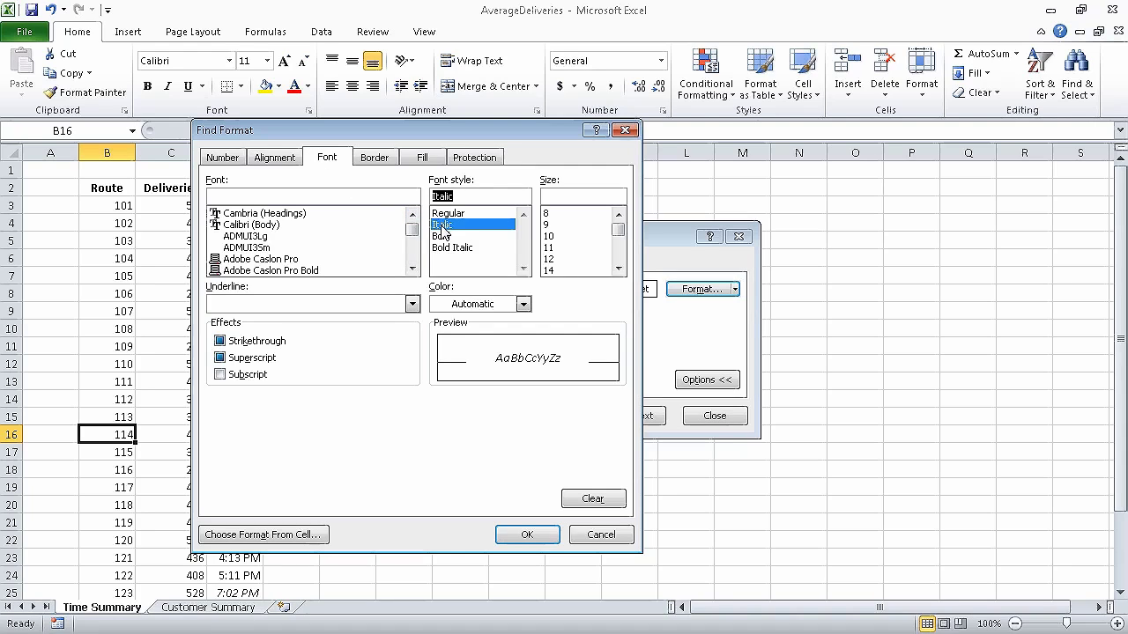
click(526, 535)
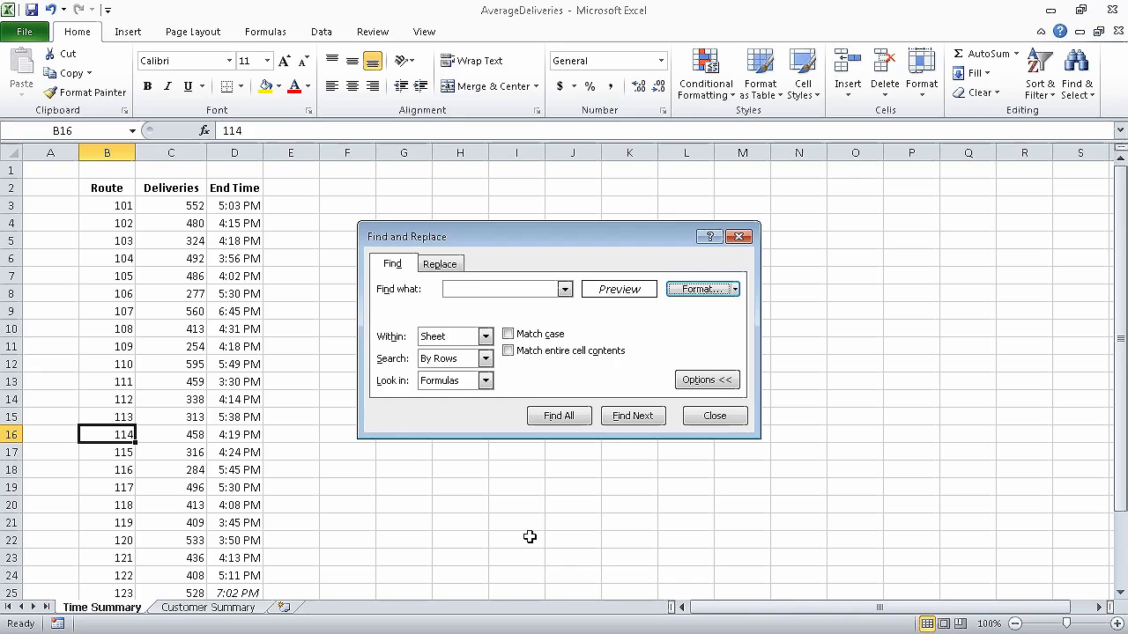
click(644, 420)
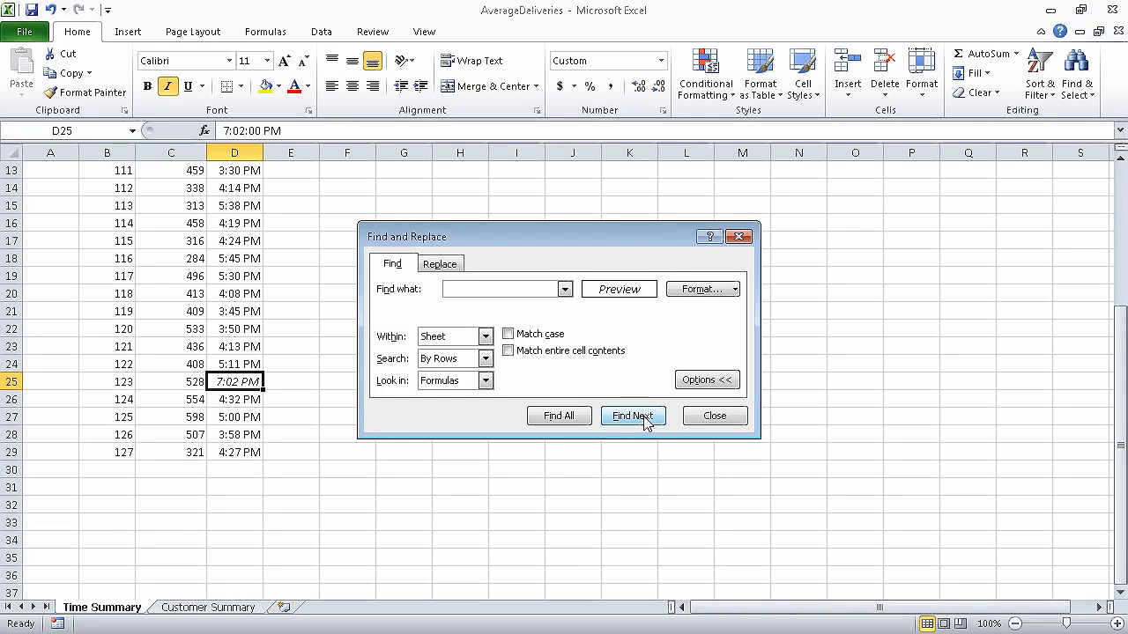
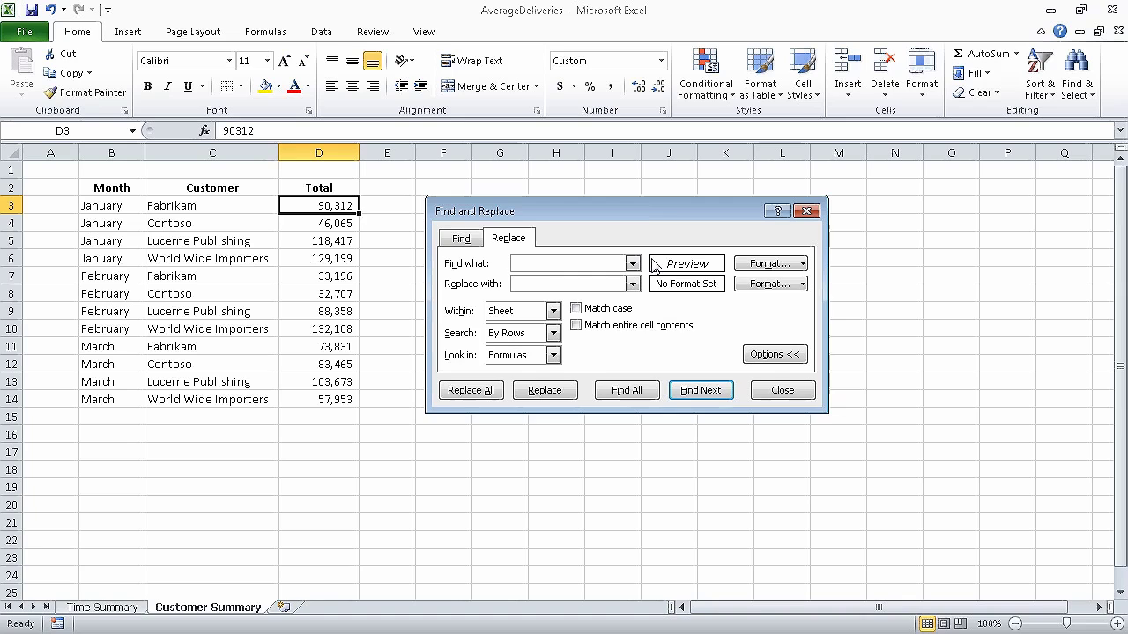
Step: Clear the find format and replace every Contoso with Northwind Traders on the Customer Summary sheet
click(803, 264)
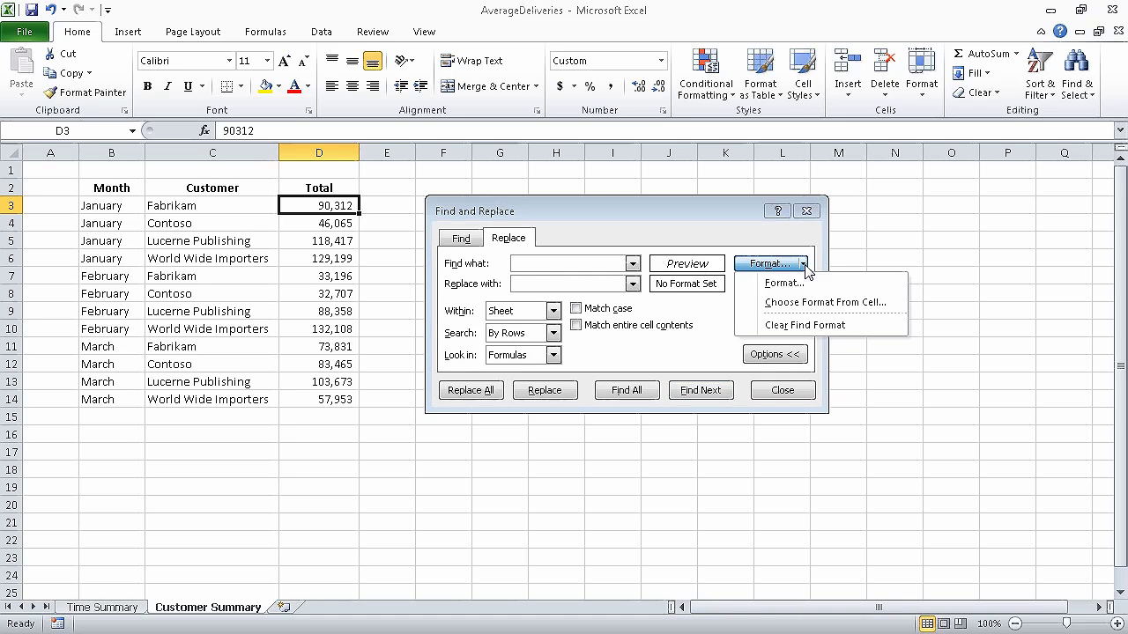
click(815, 325)
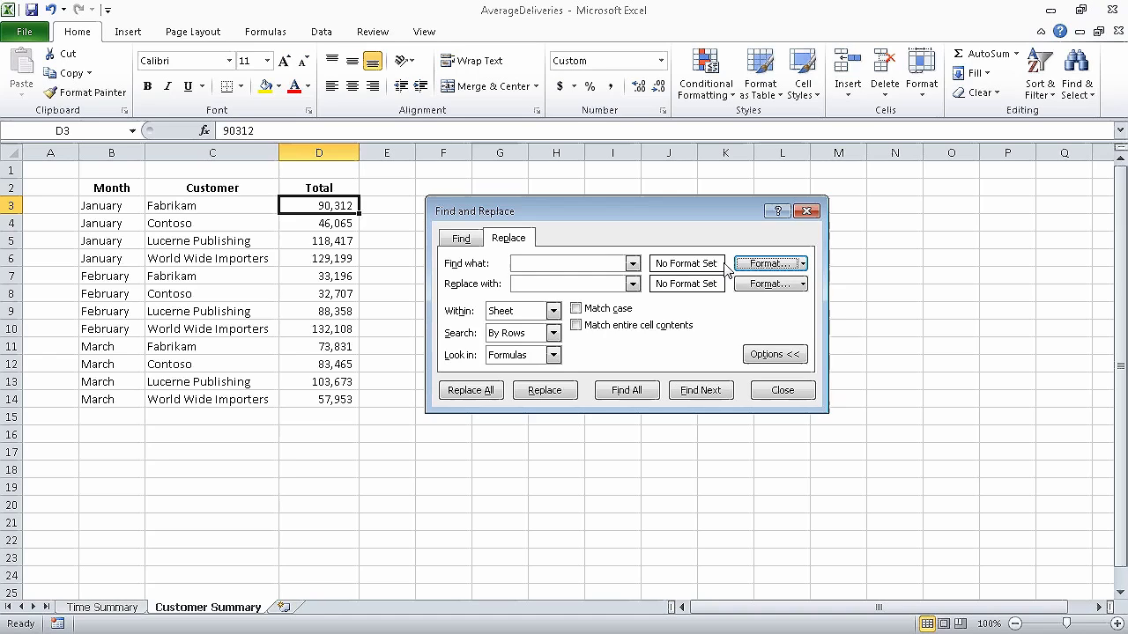
click(595, 259)
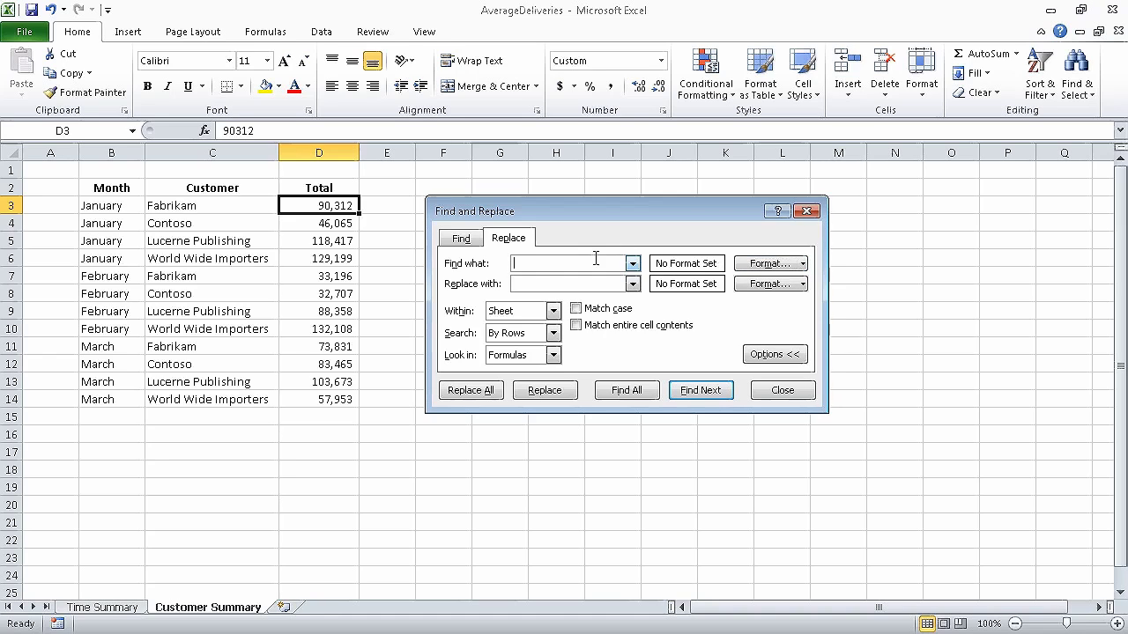
text(Contoso)
text(Northwind )
text(Traders)
click(467, 390)
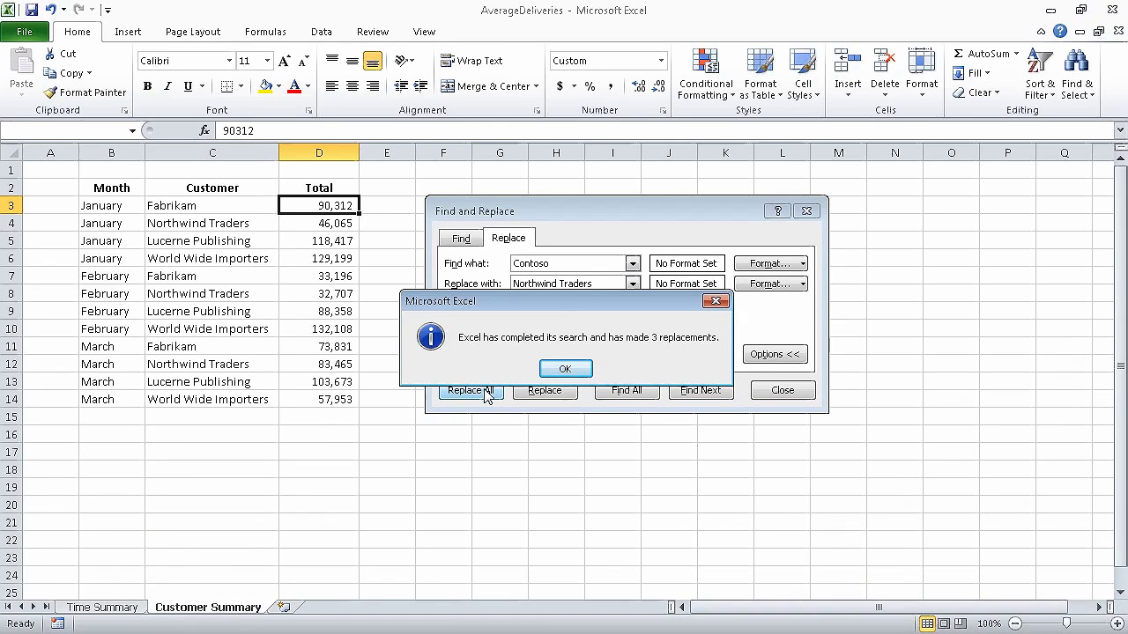
click(565, 369)
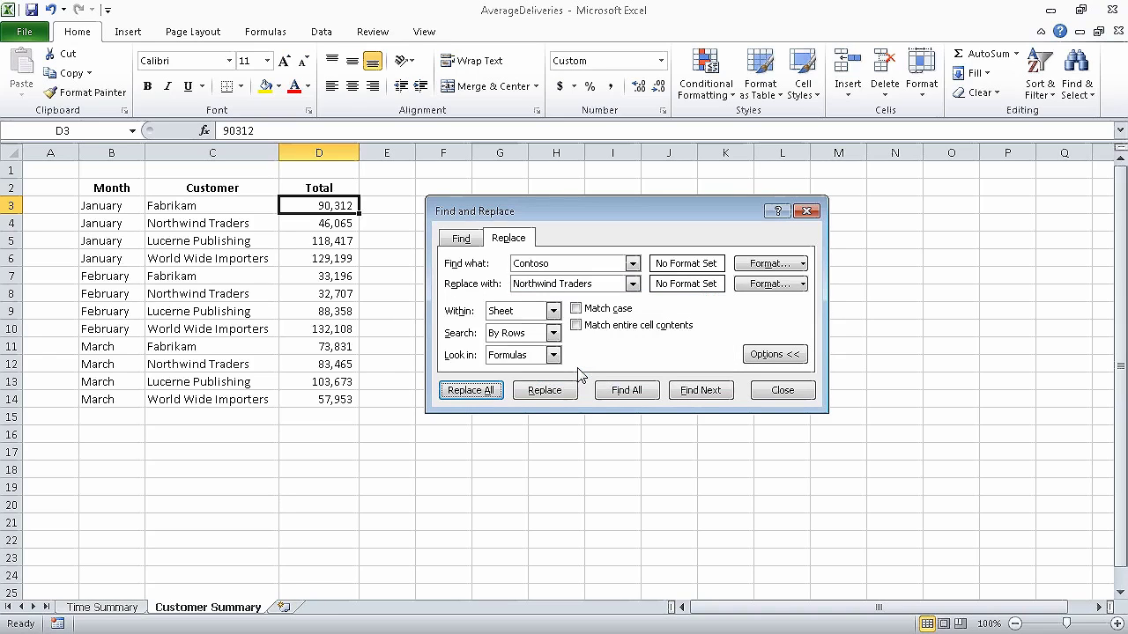
click(780, 392)
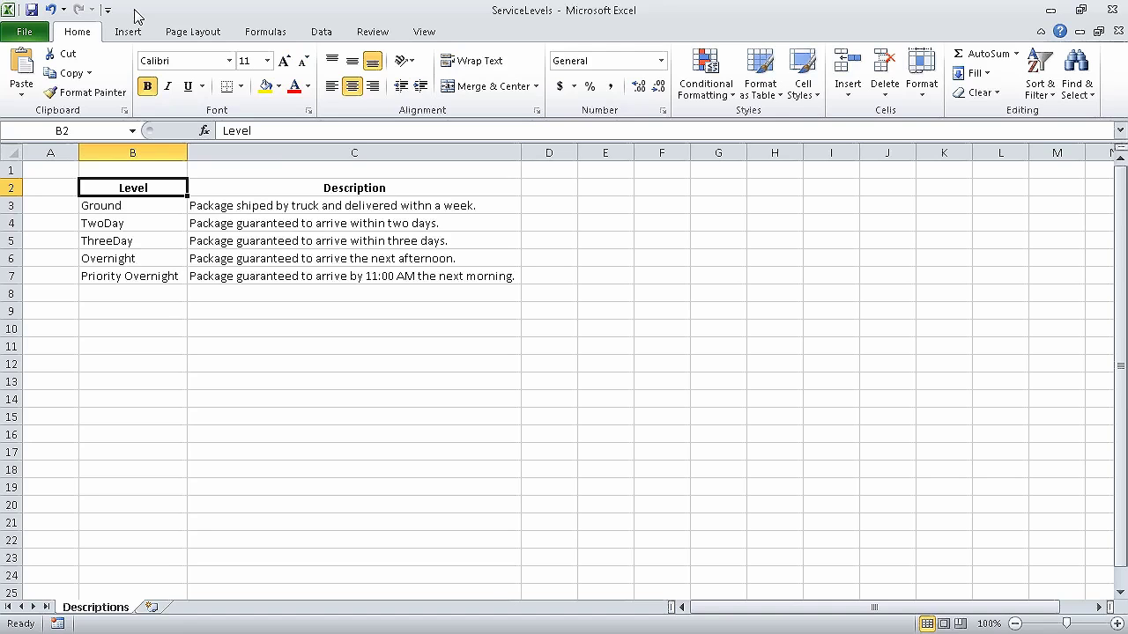
Step: Spell-check the Descriptions sheet of the ServiceLevels workbook, correcting shiped to shipped and withn to within in C3
click(372, 31)
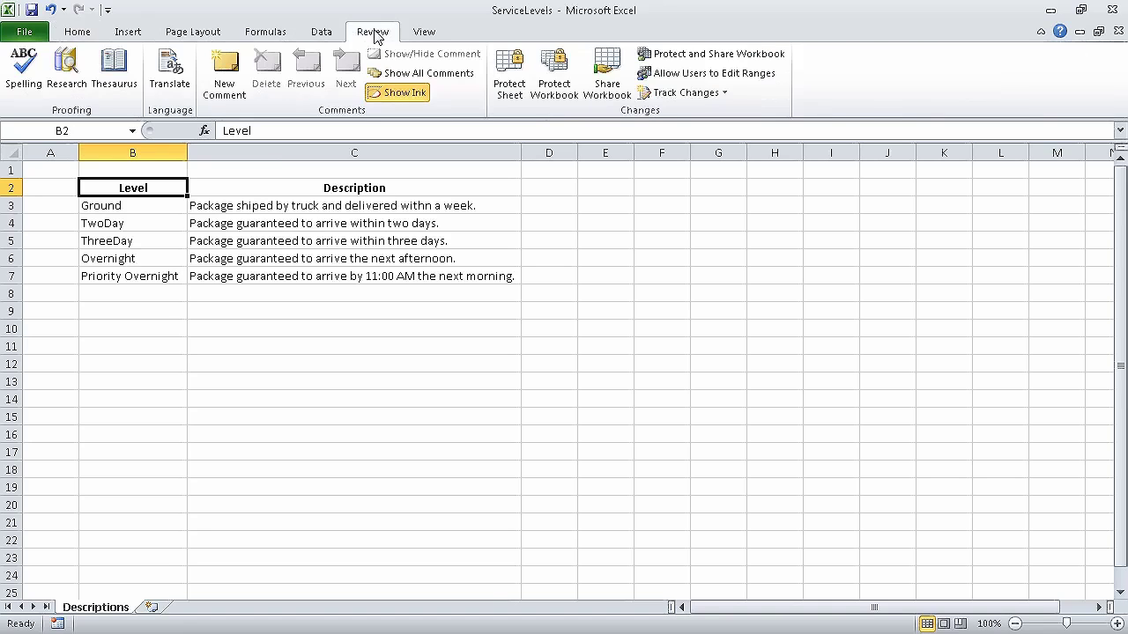
click(35, 70)
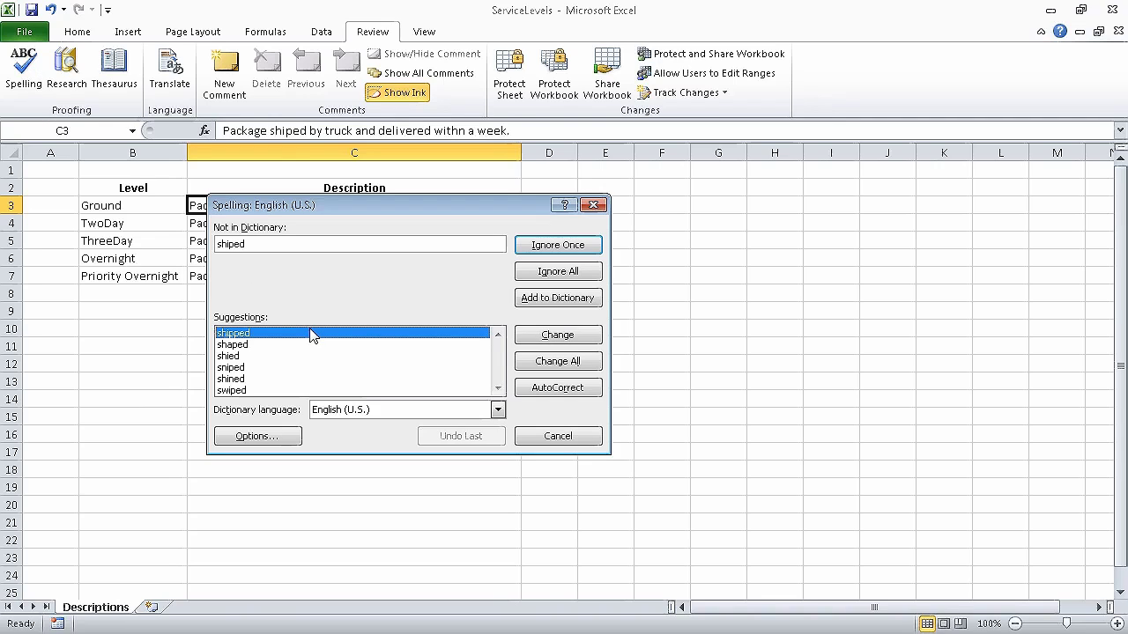
click(560, 342)
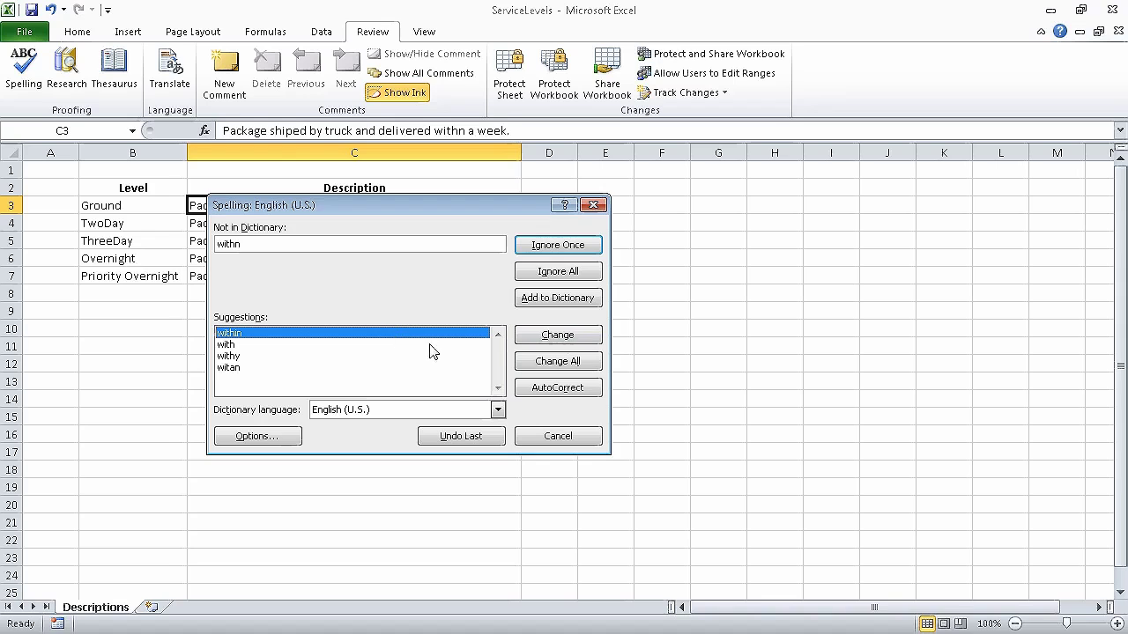
click(561, 339)
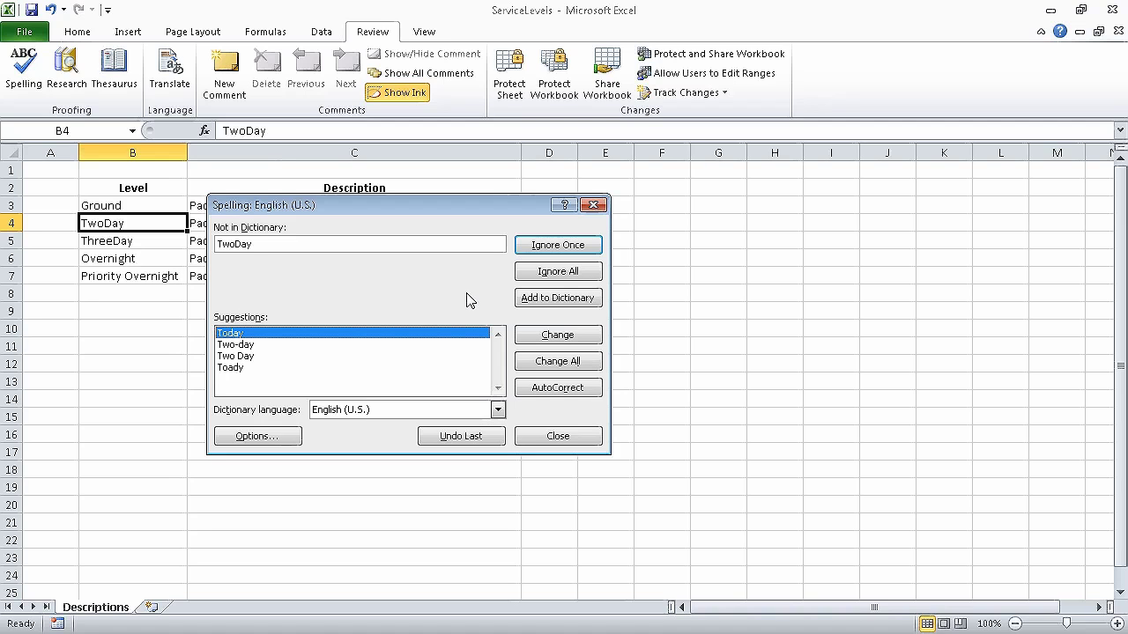
Step: Add TwoDay and ThreeDay to the spelling dictionary and finish the spelling check
click(553, 304)
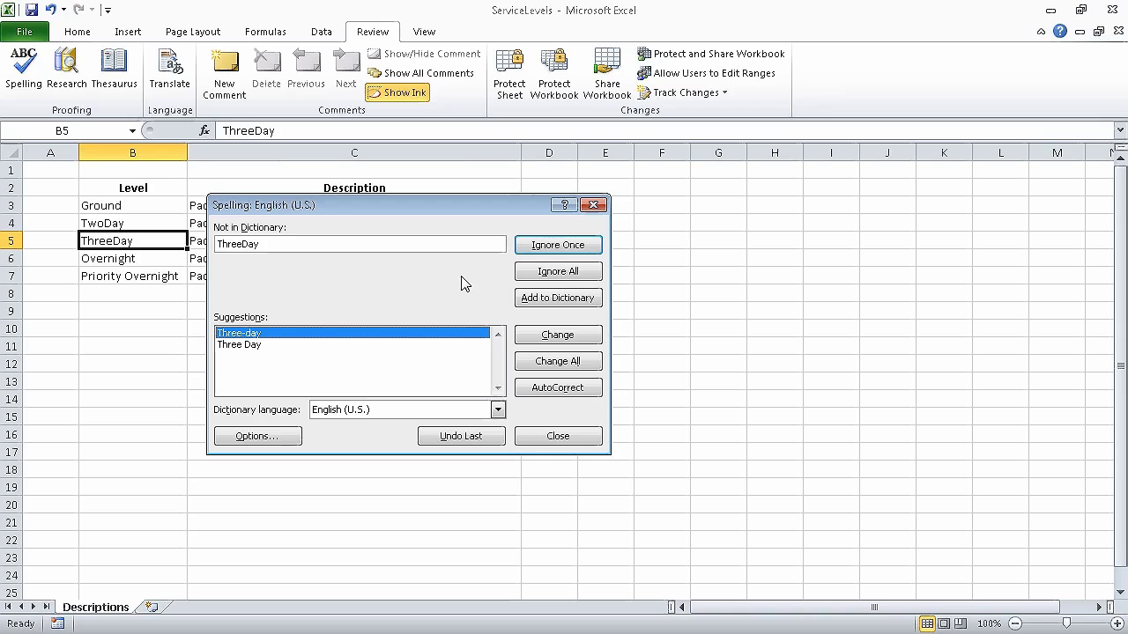
click(558, 303)
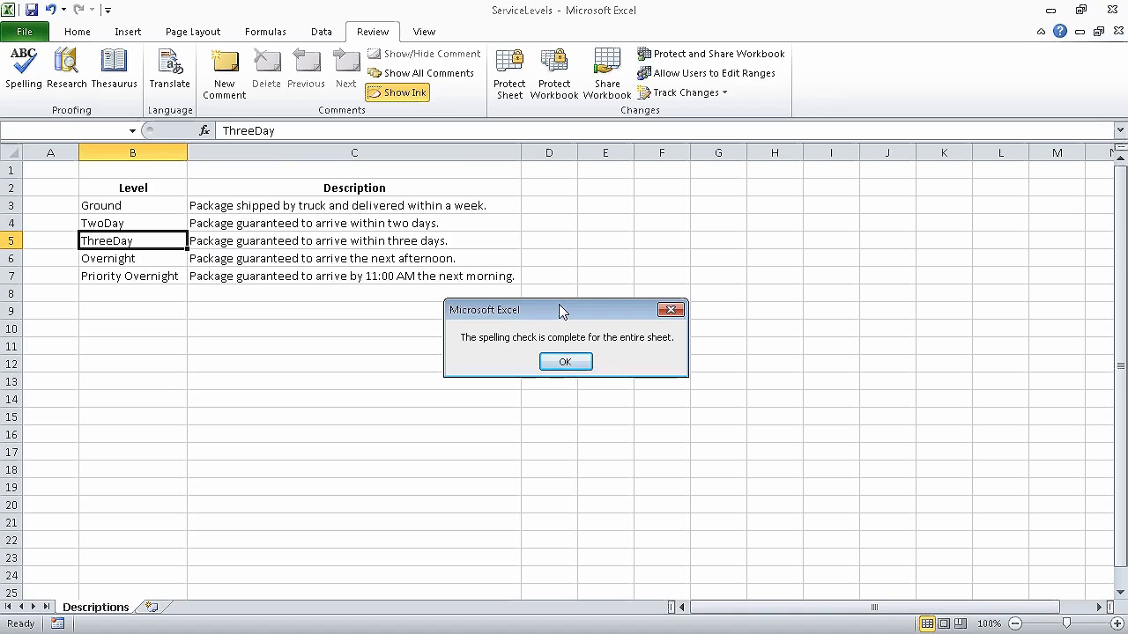
click(565, 362)
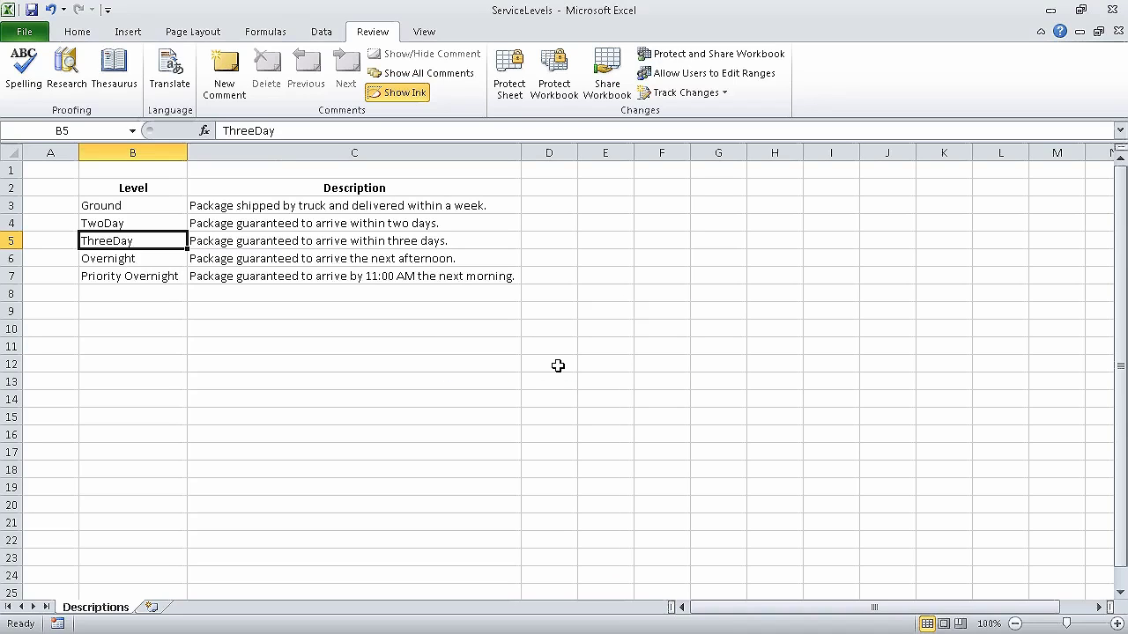
Step: Look up synonyms for Overnight in B6 with the Thesaurus, and open the Translate tool for the same word
click(164, 260)
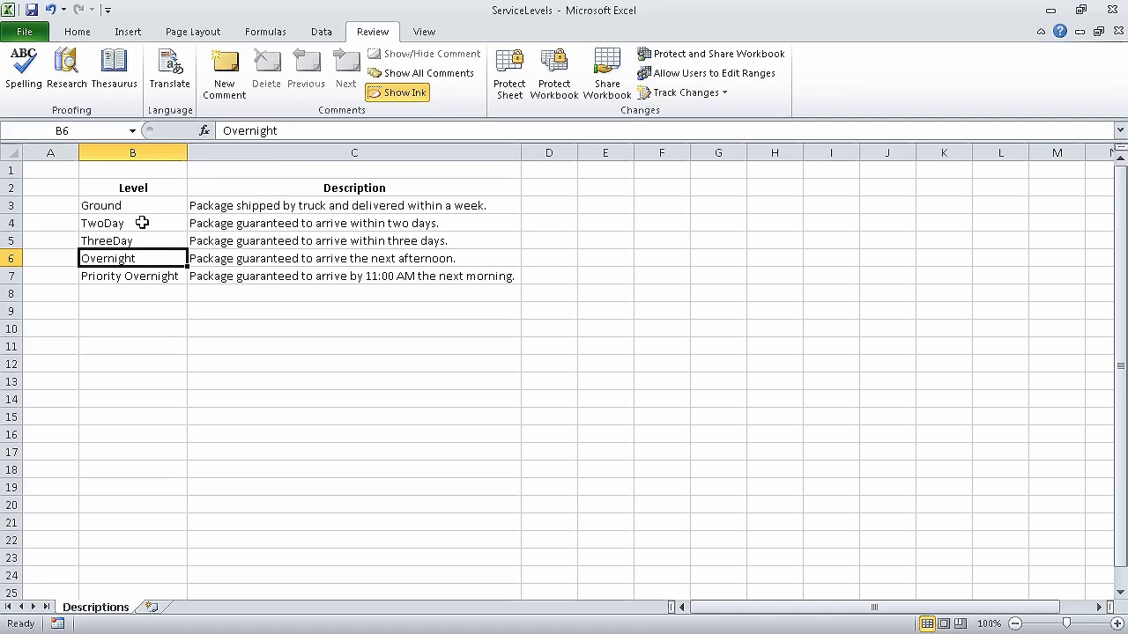
click(124, 62)
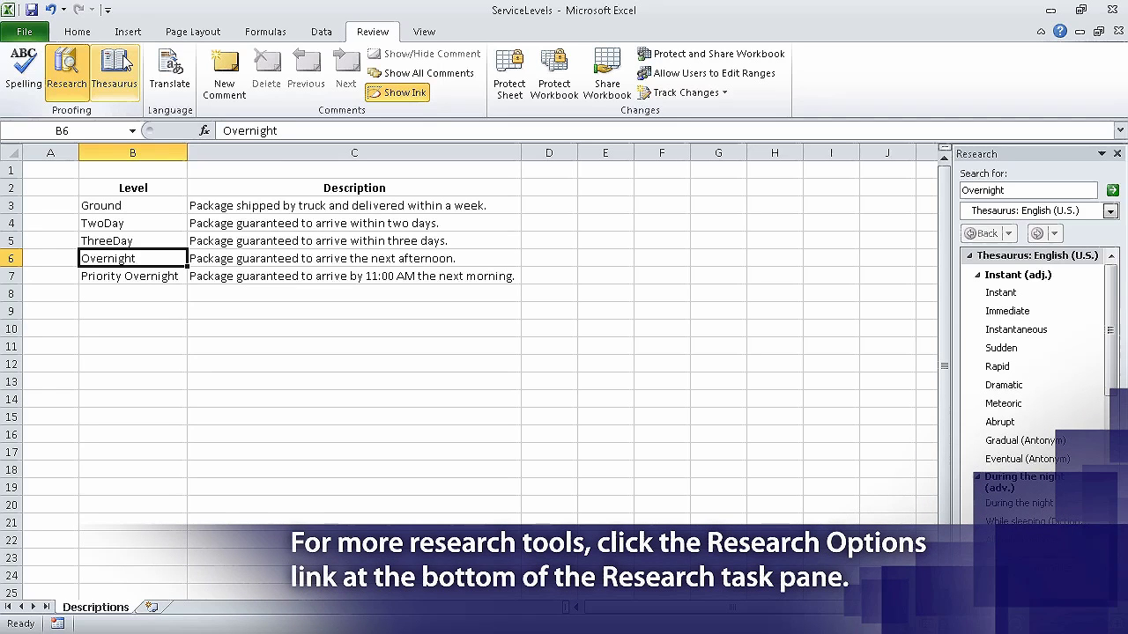
click(172, 70)
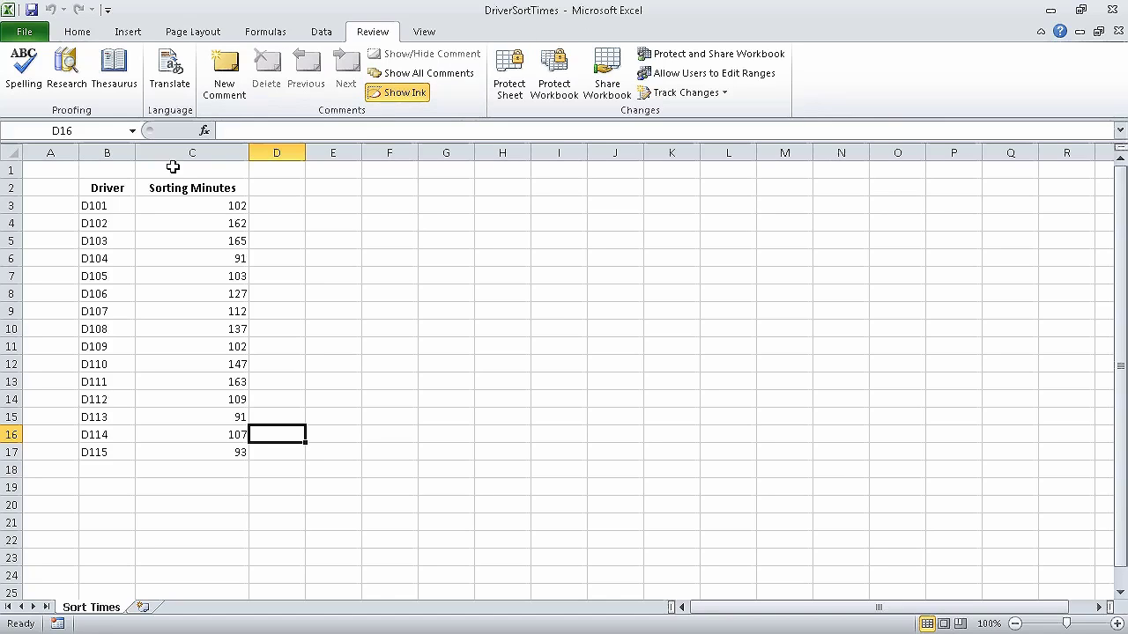
Step: Format B2:C17 on the Sort Times sheet as a table with headers, using the black-and-grey banded light style
click(108, 186)
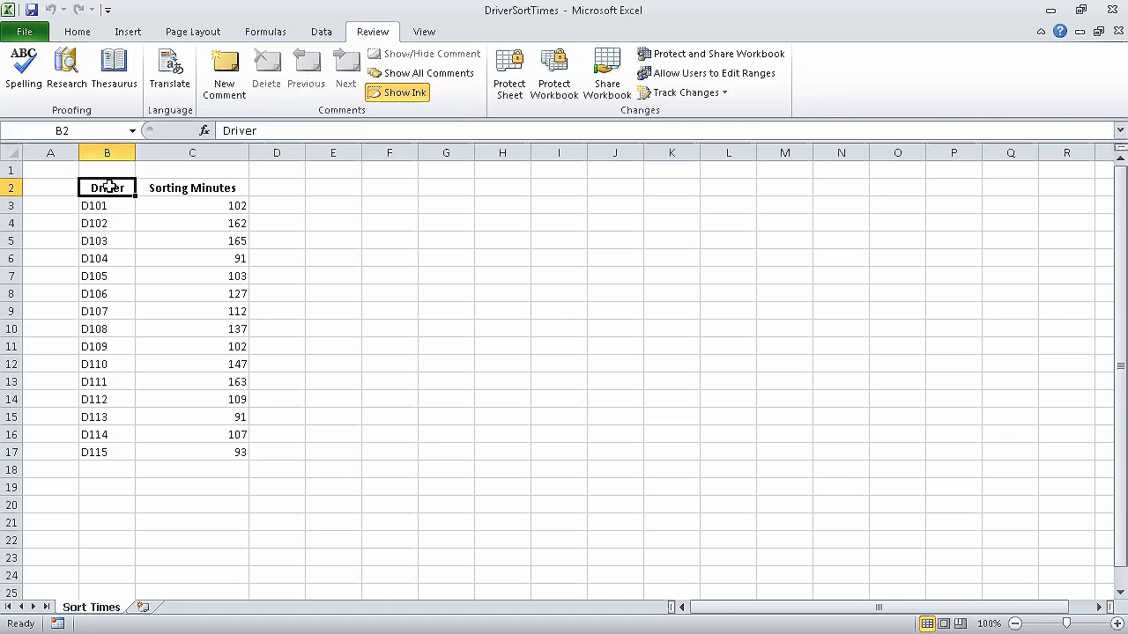
click(82, 33)
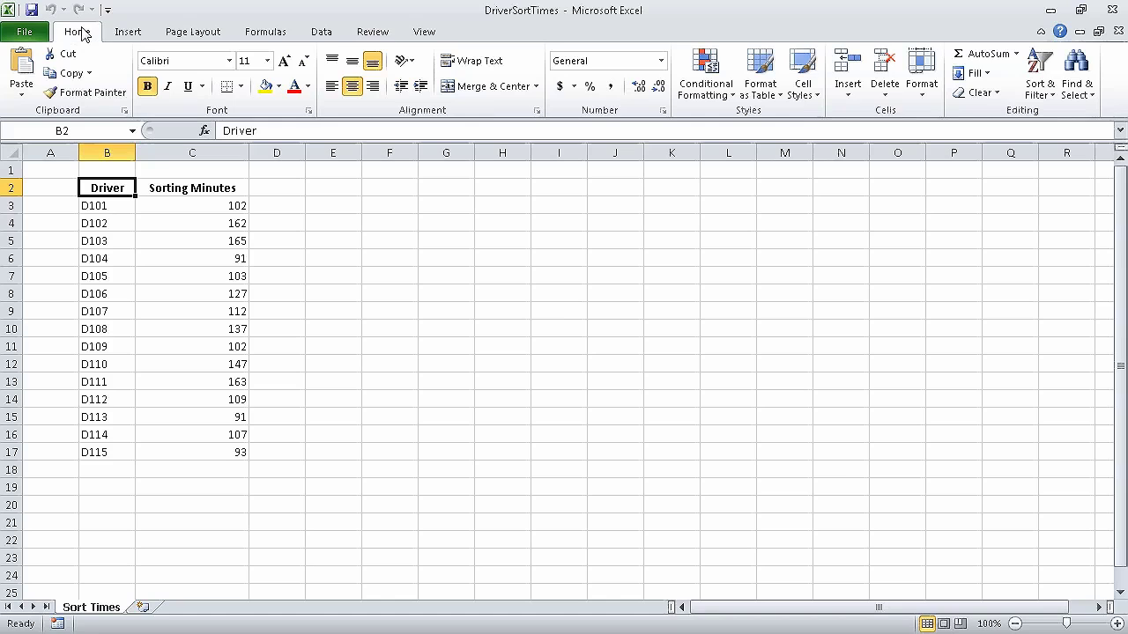
click(763, 88)
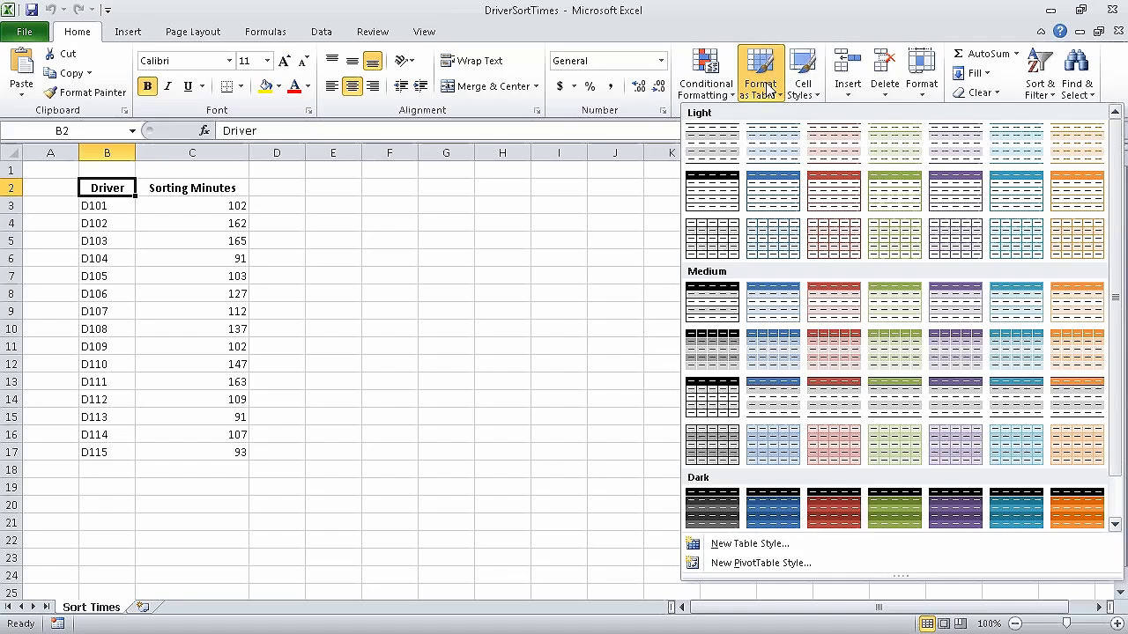
click(721, 156)
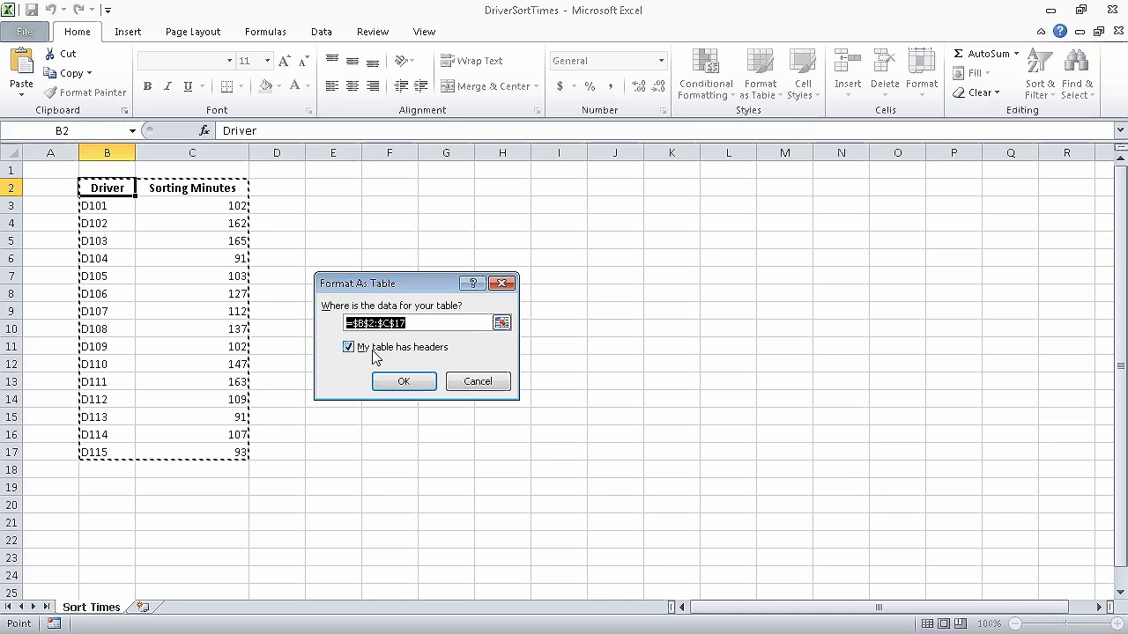
click(402, 383)
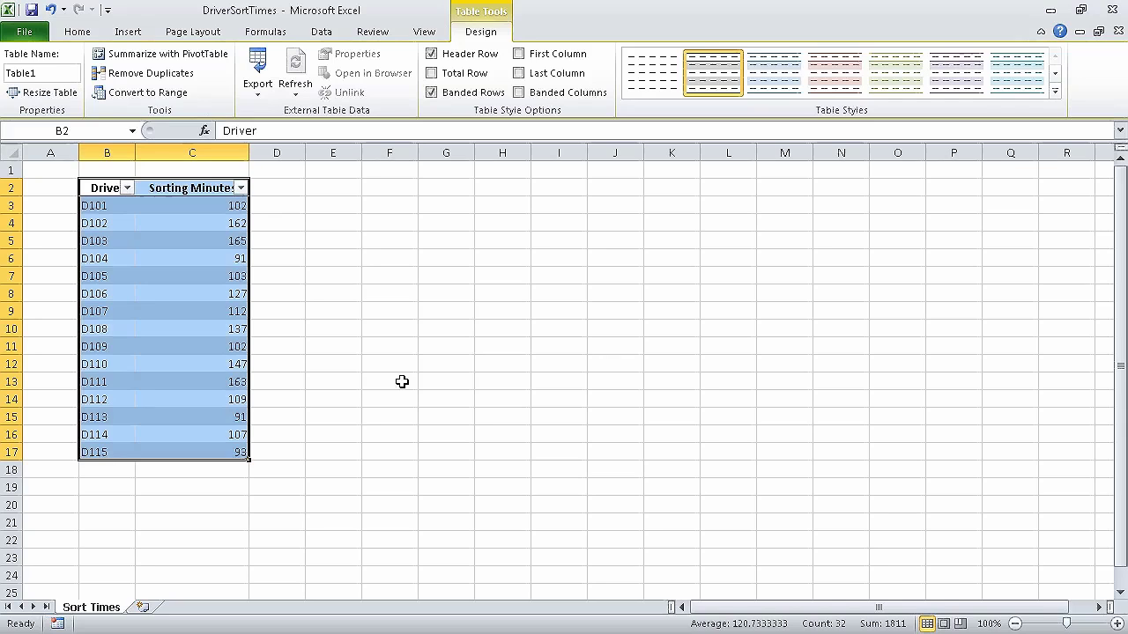
Step: Add a row directly below the table with driver D116 and 100 sorting minutes
click(117, 469)
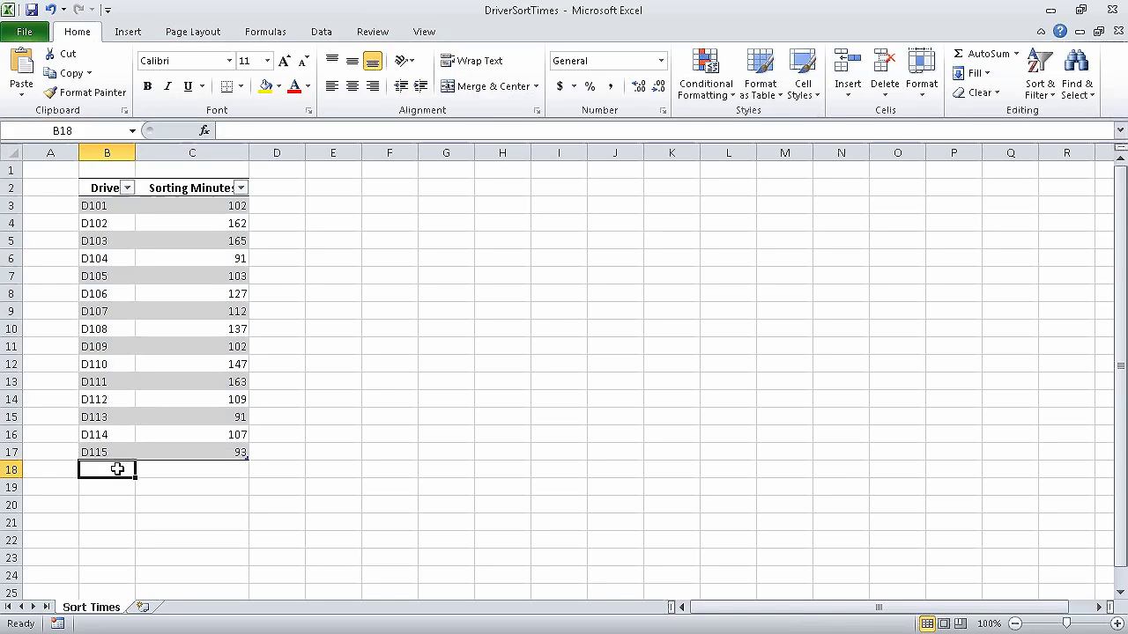
text(D116)
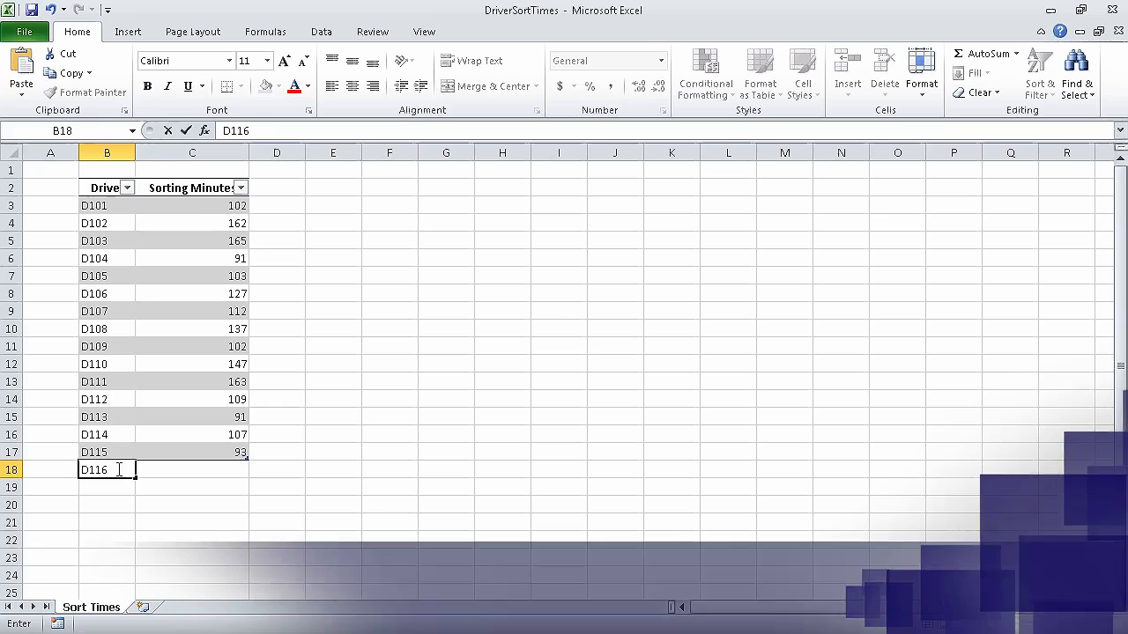
key(Tab)
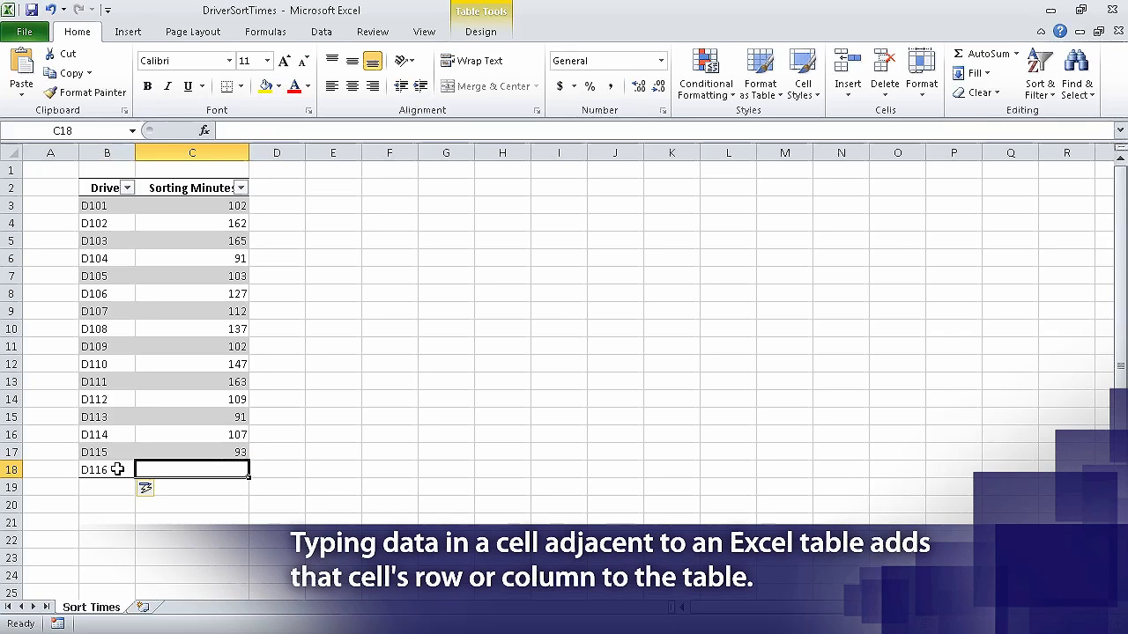
text(100)
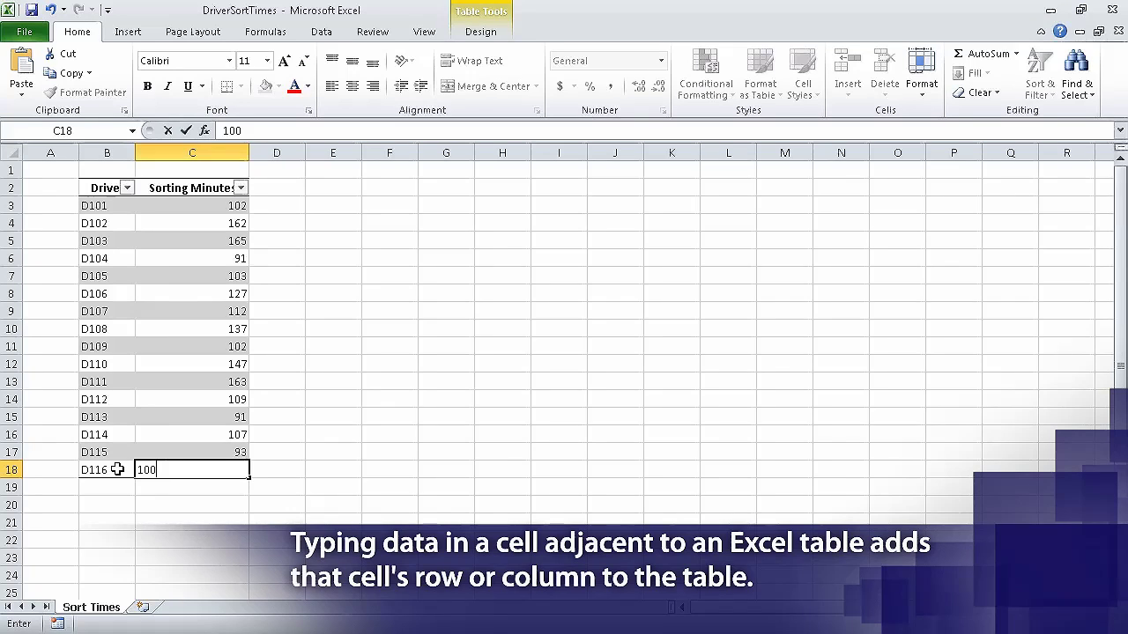
key(Return)
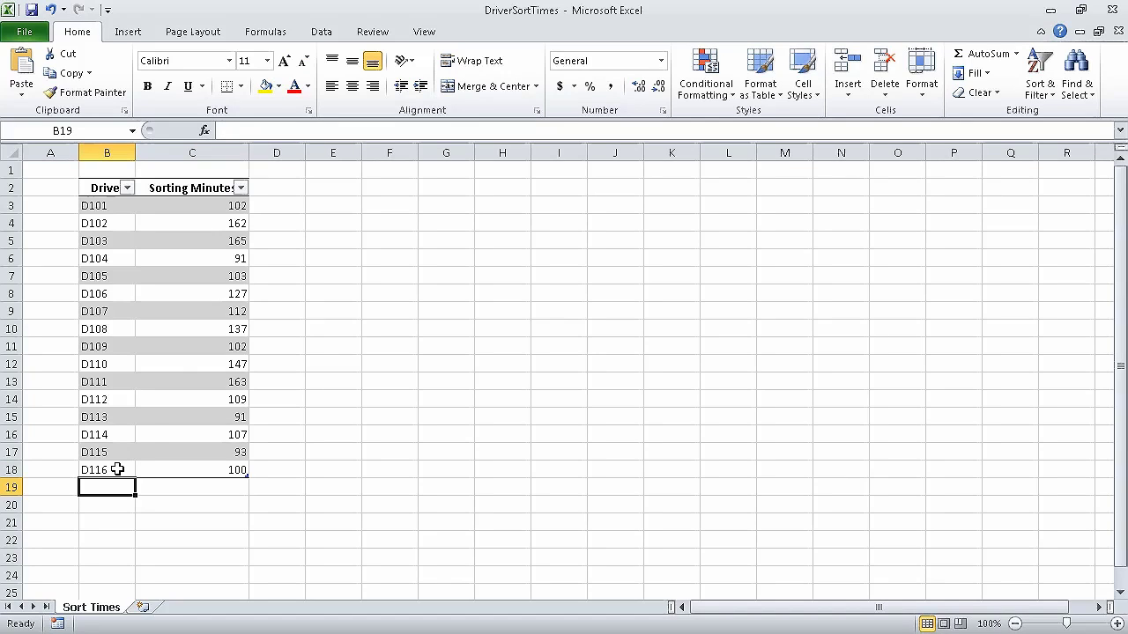
Step: Add a total row to the driver sort times table and set its Sorting Minutes summary function to Average
click(176, 378)
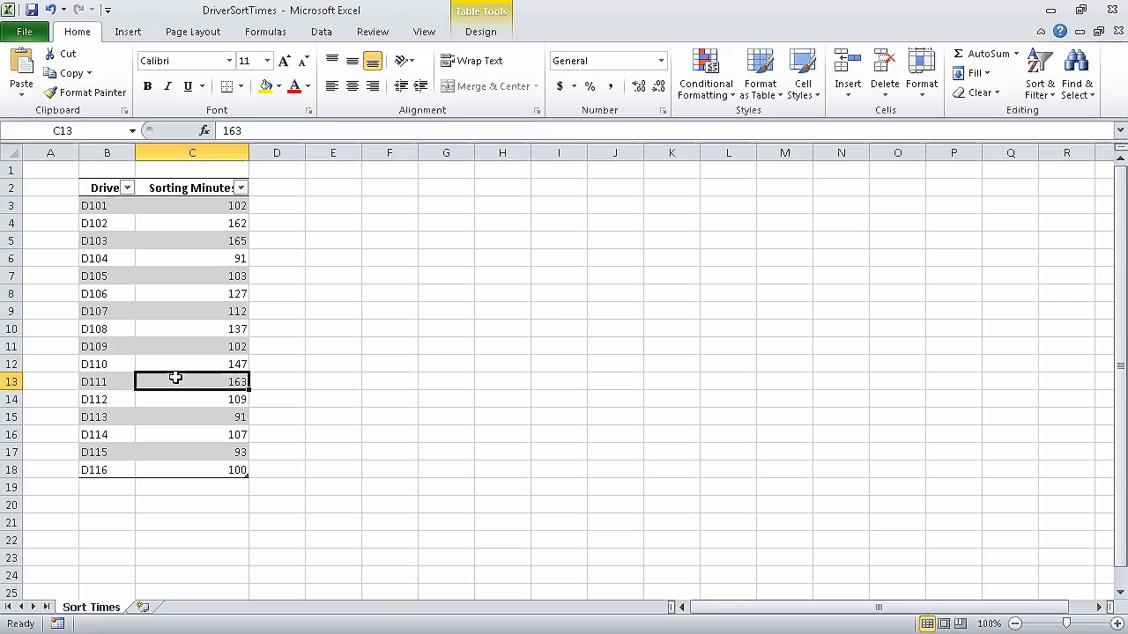
click(482, 33)
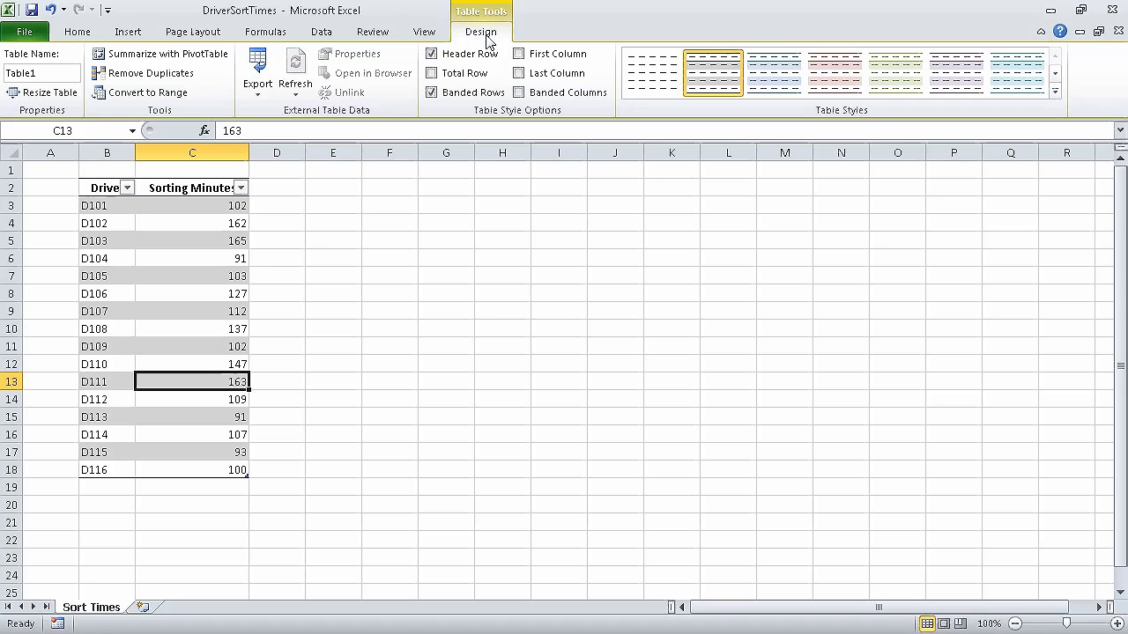
click(433, 74)
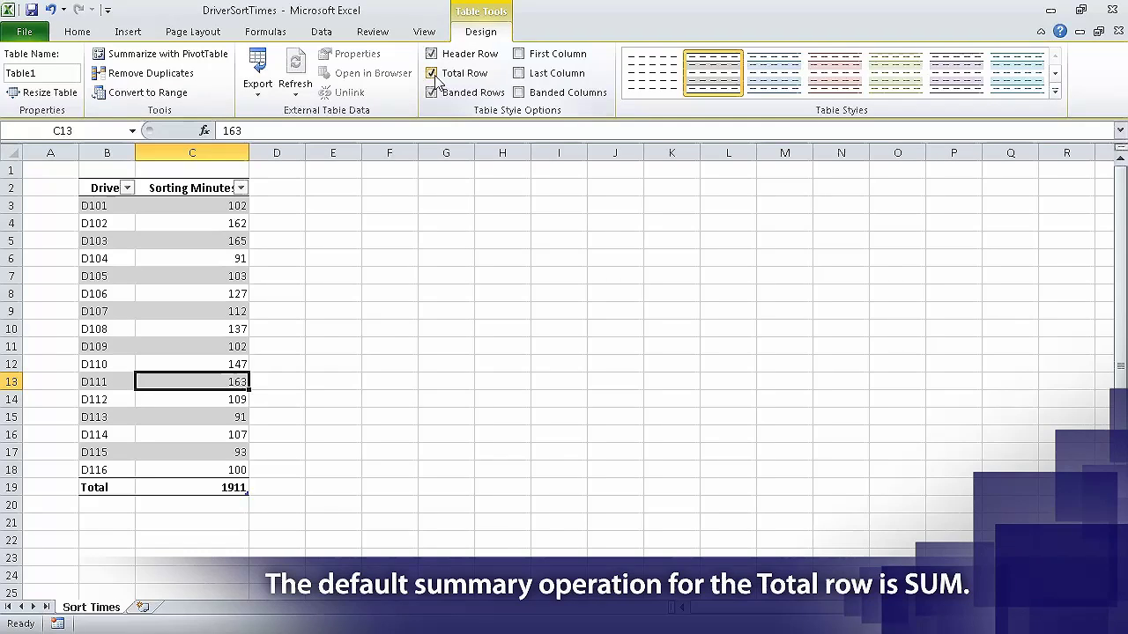
click(207, 485)
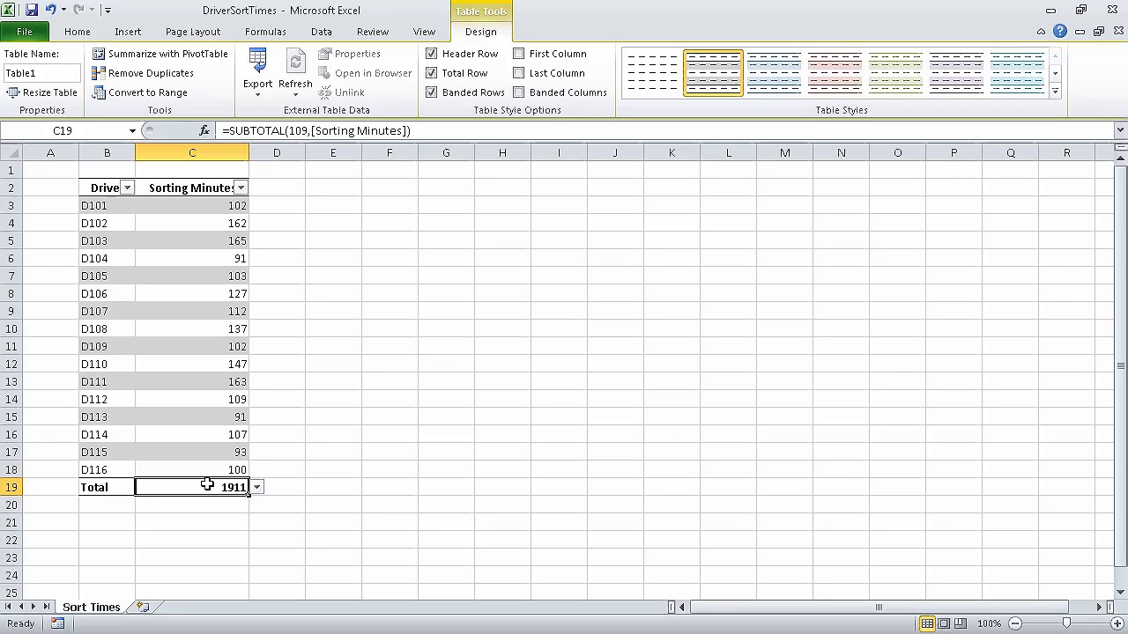
click(257, 488)
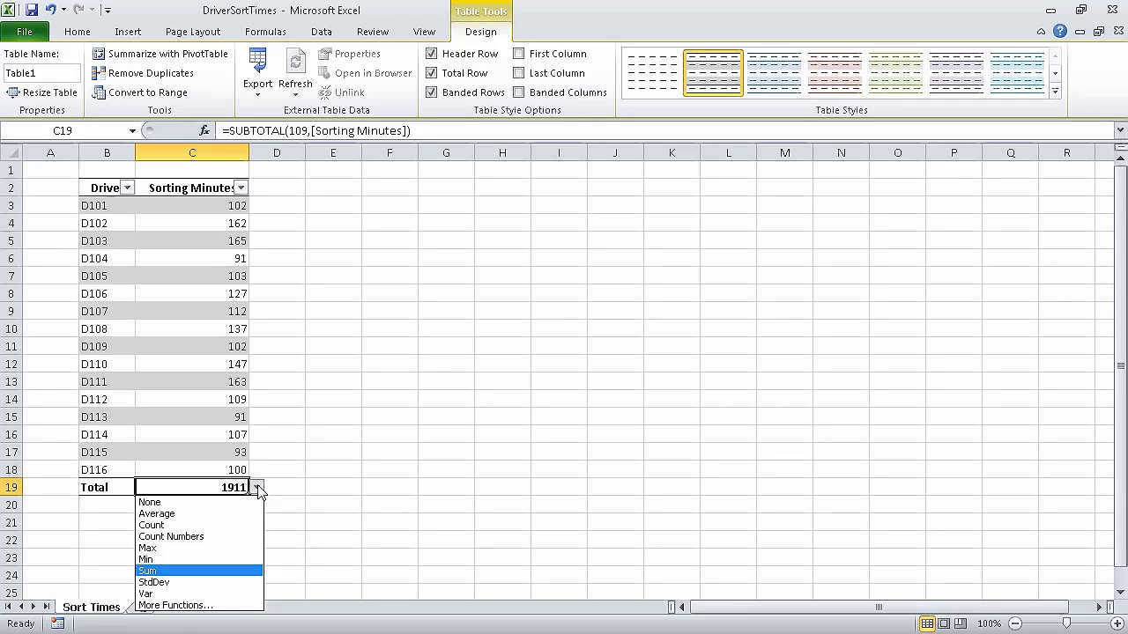
click(224, 514)
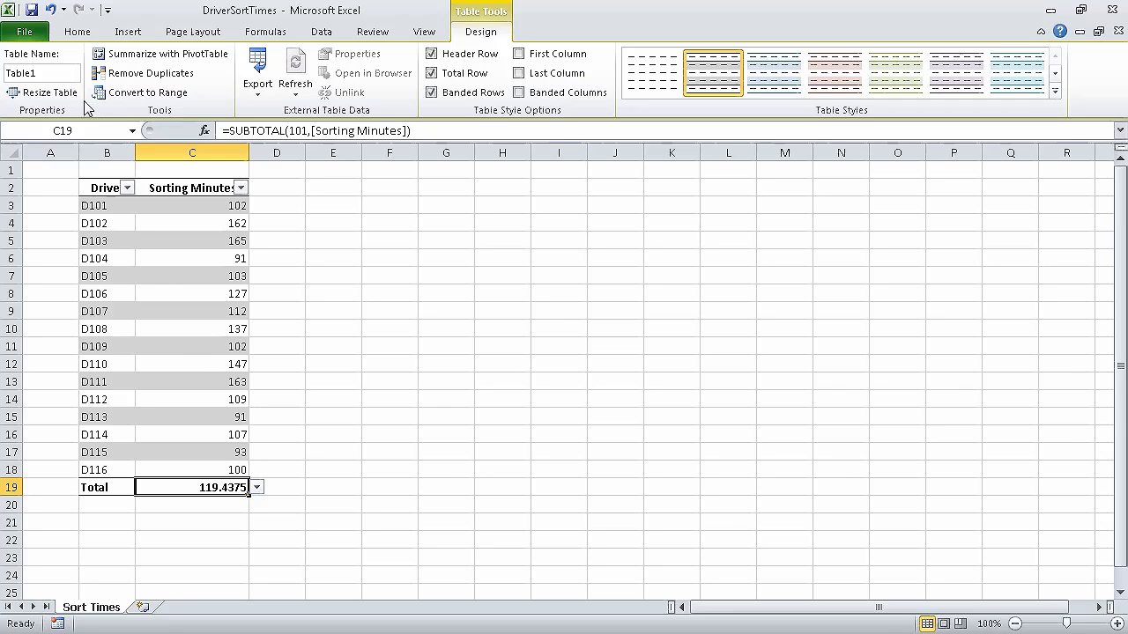
Step: Rename the driver sort times table as SortTimes
click(72, 75)
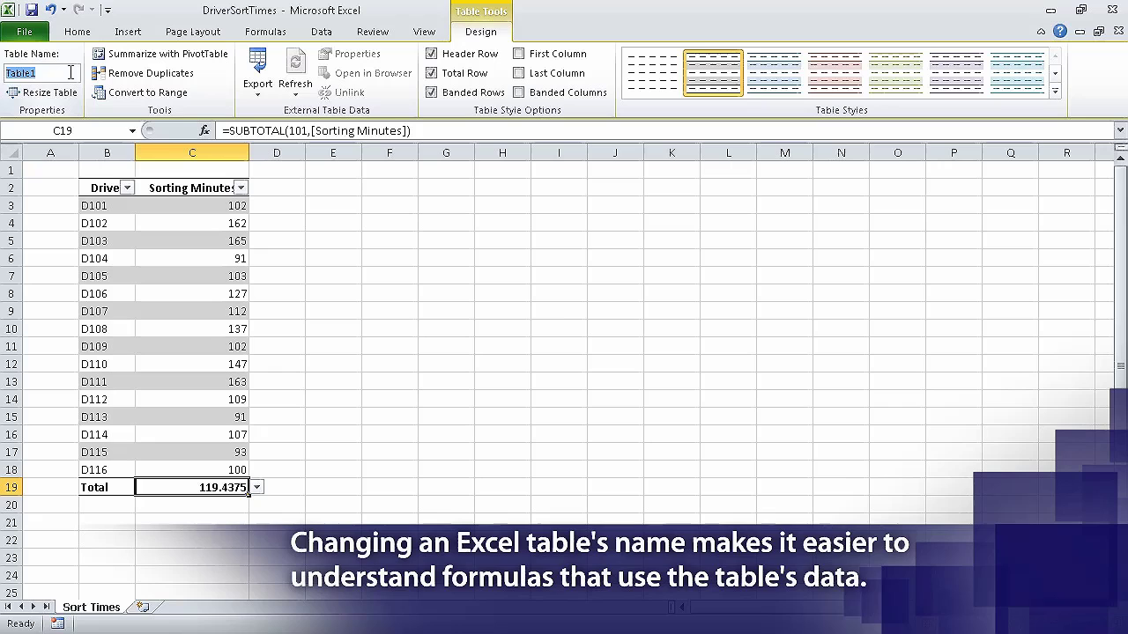
text(SortTimes)
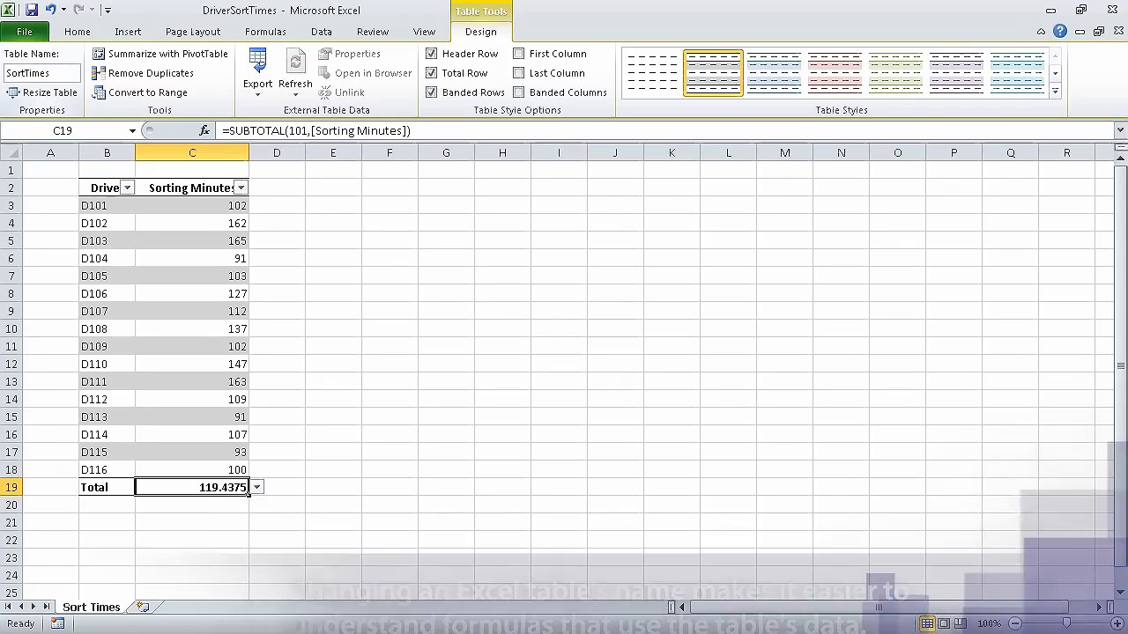